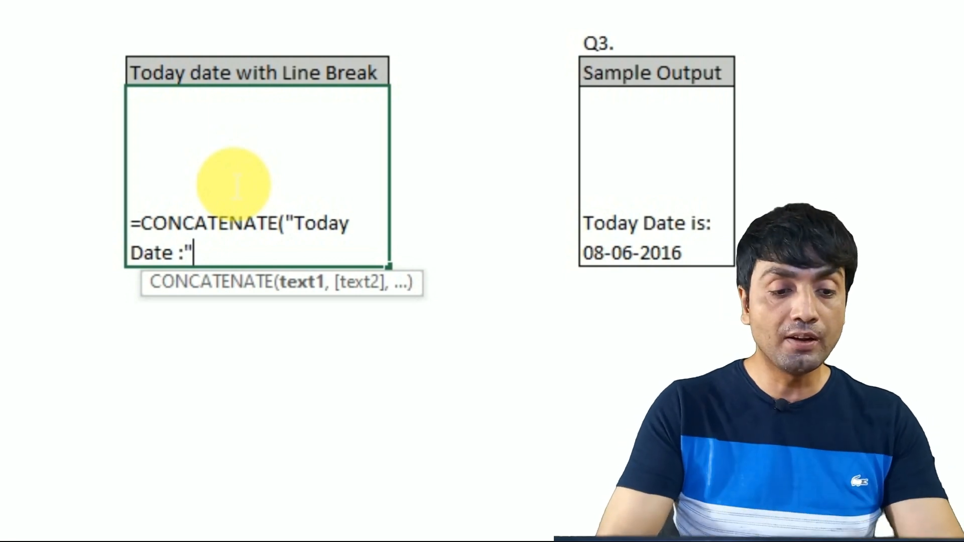
Add CHAR(10) to the CONCATENATE formula as the line break after the "Today Date is:" text.
type(",c")
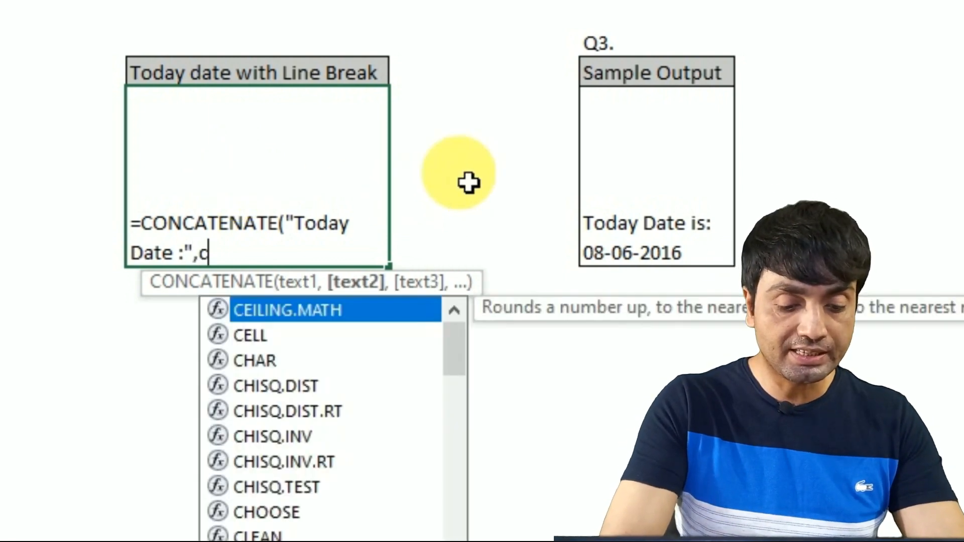
type("har")
key("Tab")
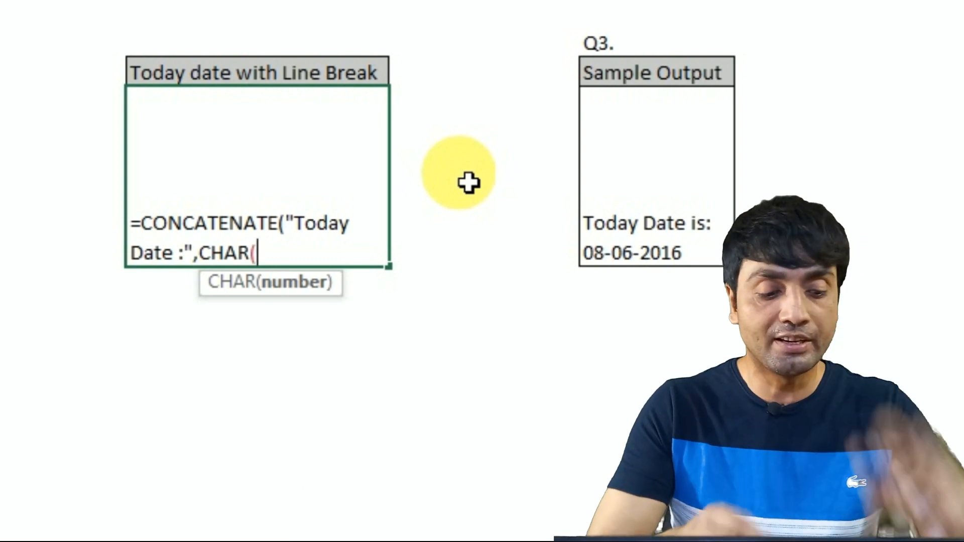
type("10),")
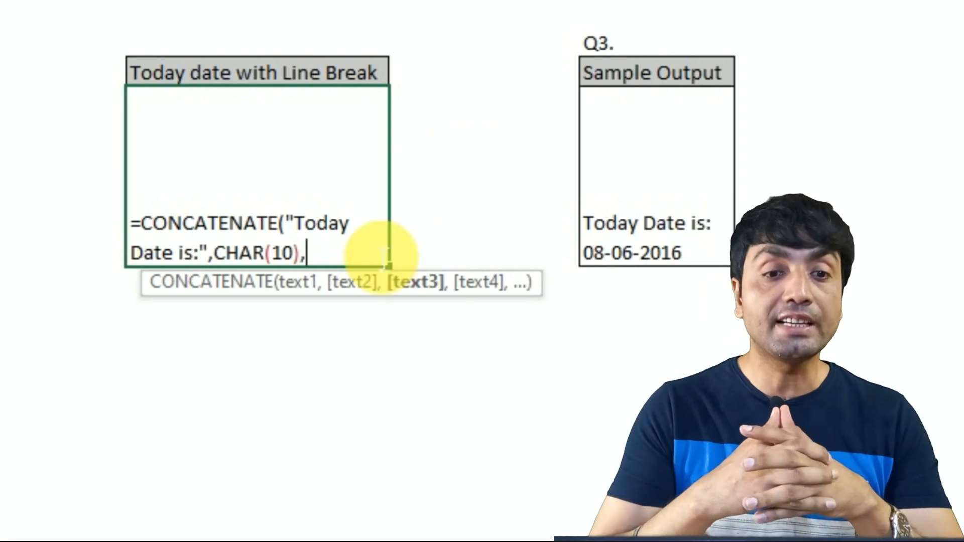
type("today")
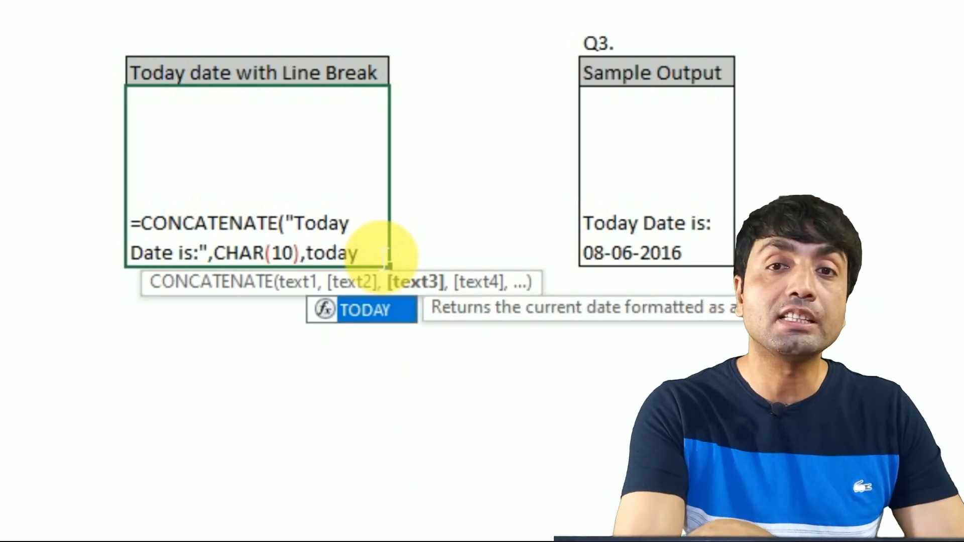
key("BackSpace")
key("BackSpace")
key("BackSpace")
key("BackSpace")
key("BackSpace")
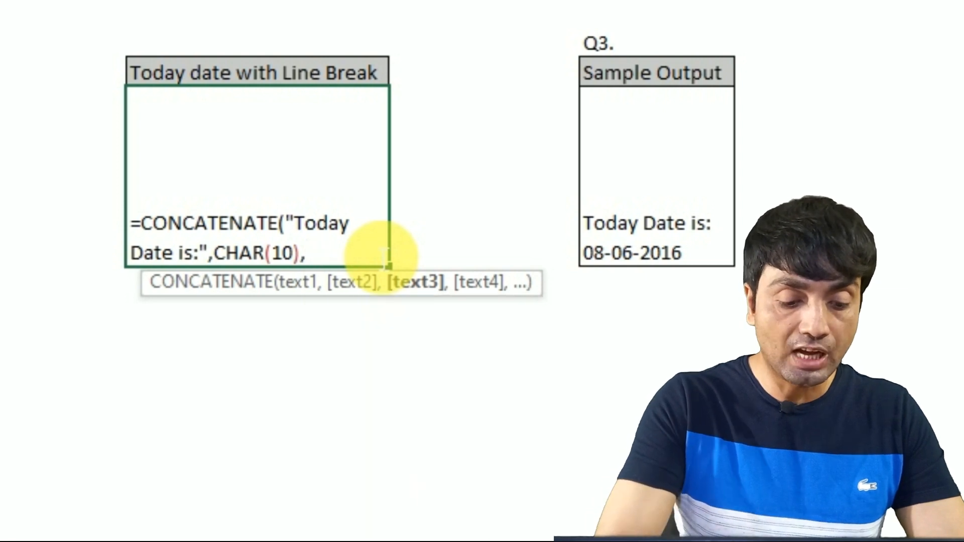
Add a TEXT function with TODAY() as its value as the third CONCATENATE argument.
type("te")
key("Tab")
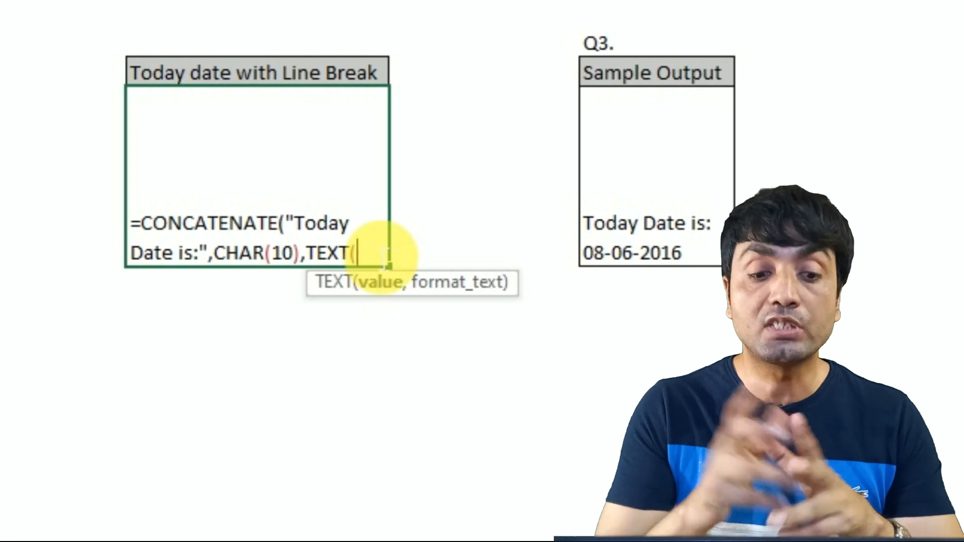
type("tod")
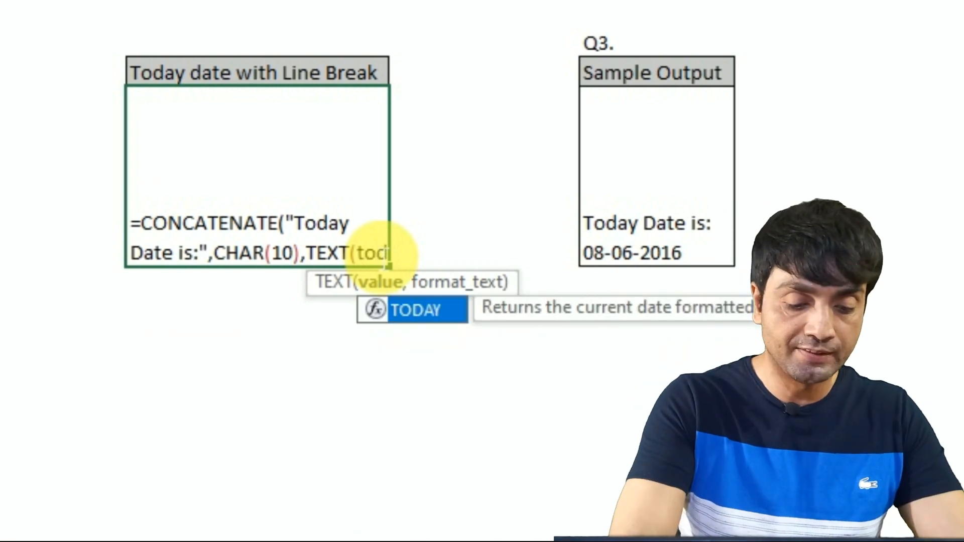
key("Tab")
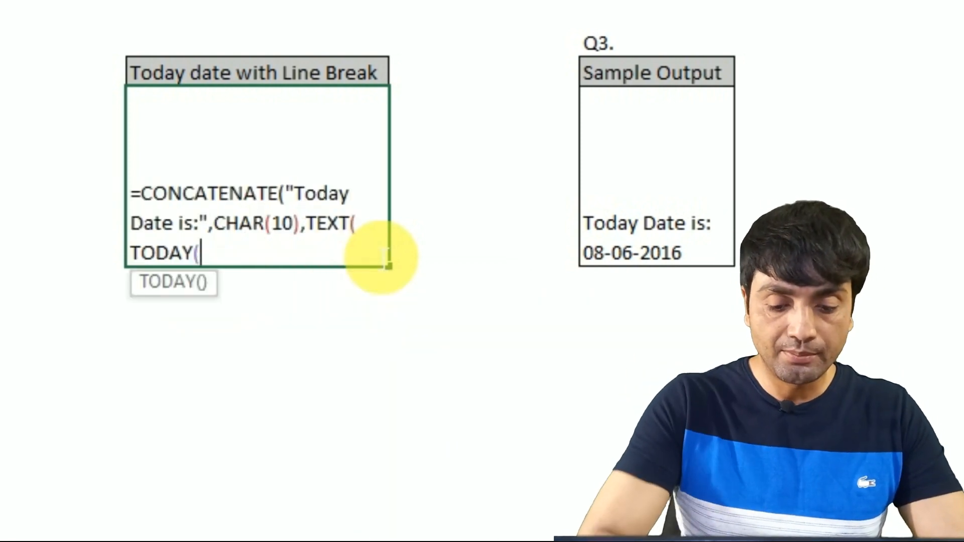
type(")")
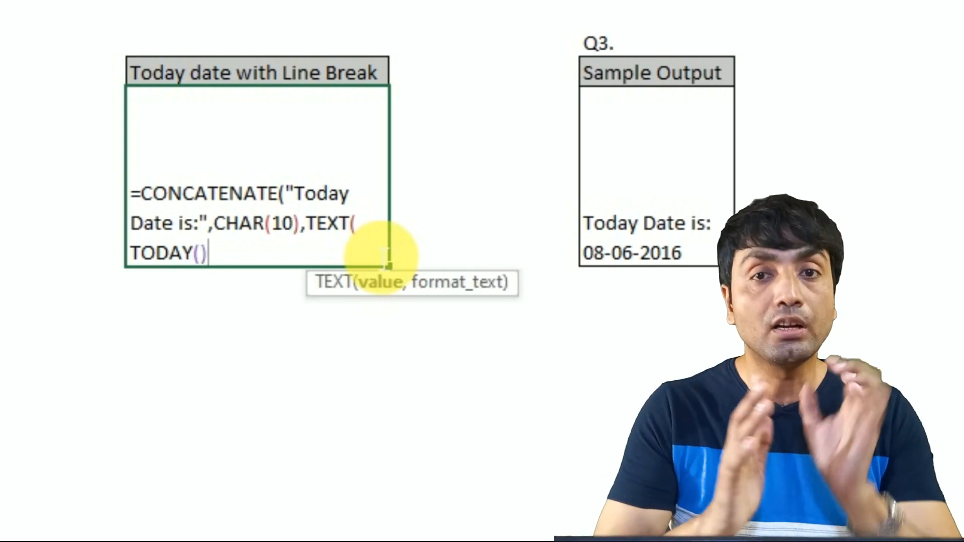
Set the TEXT format to "dd-mm-yyyy", close both functions and commit the formula.
type(",")
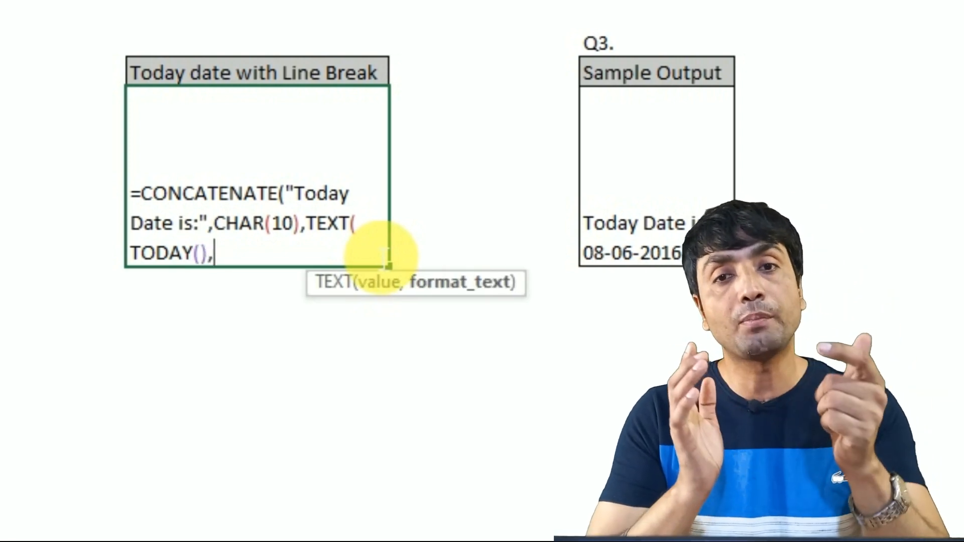
type("\"")
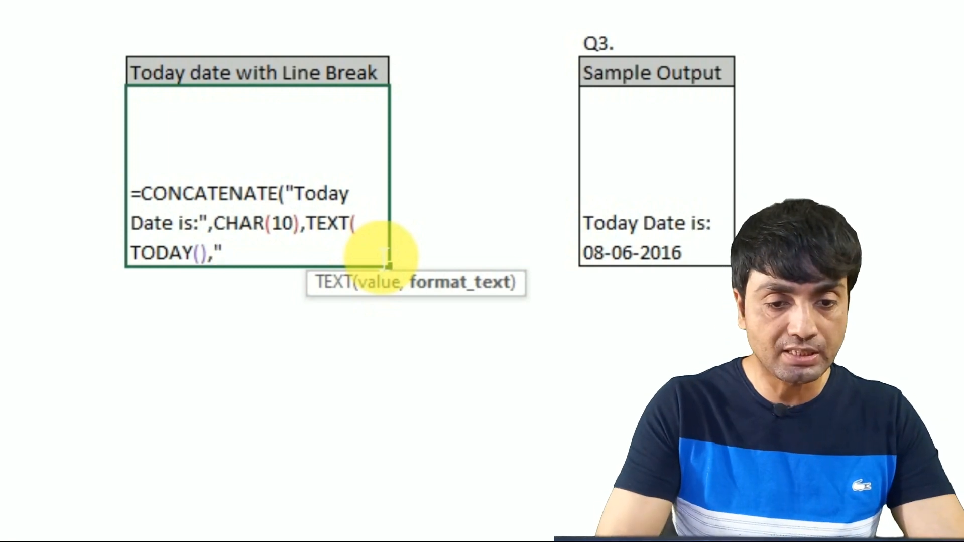
type("dd-")
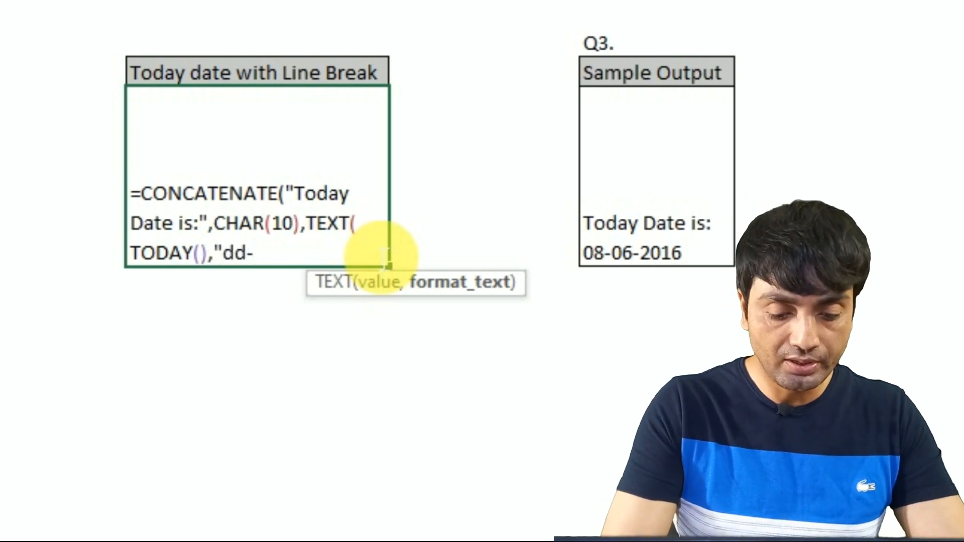
type("mm-yyy")
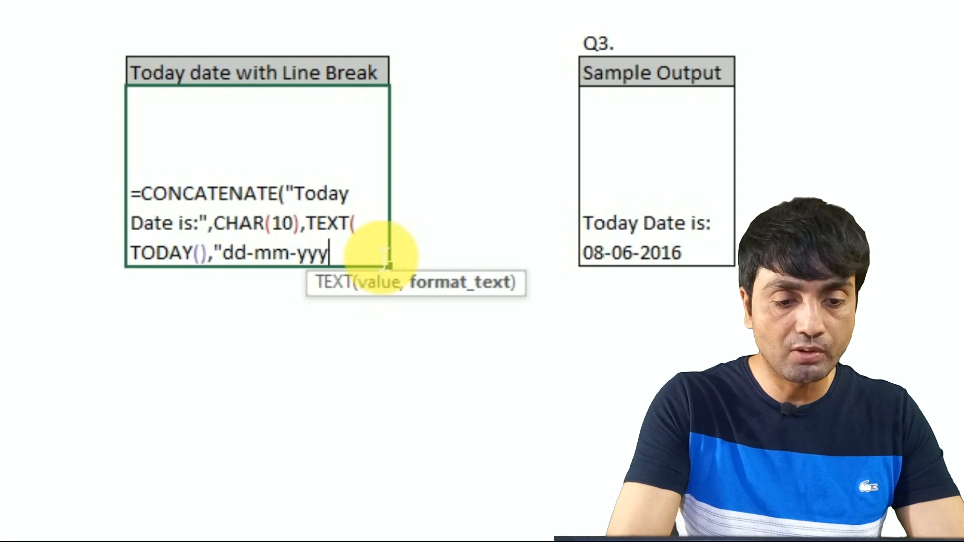
type("y\"")
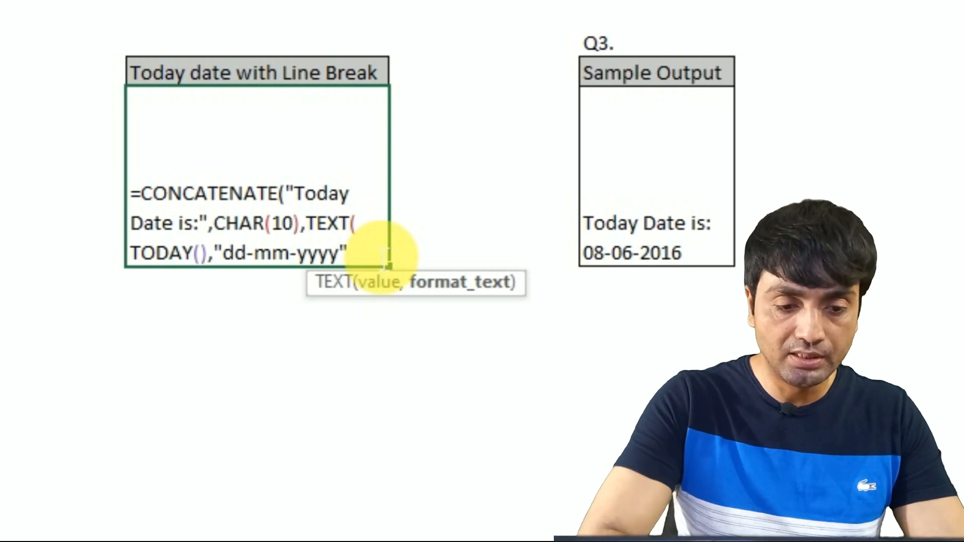
type("))")
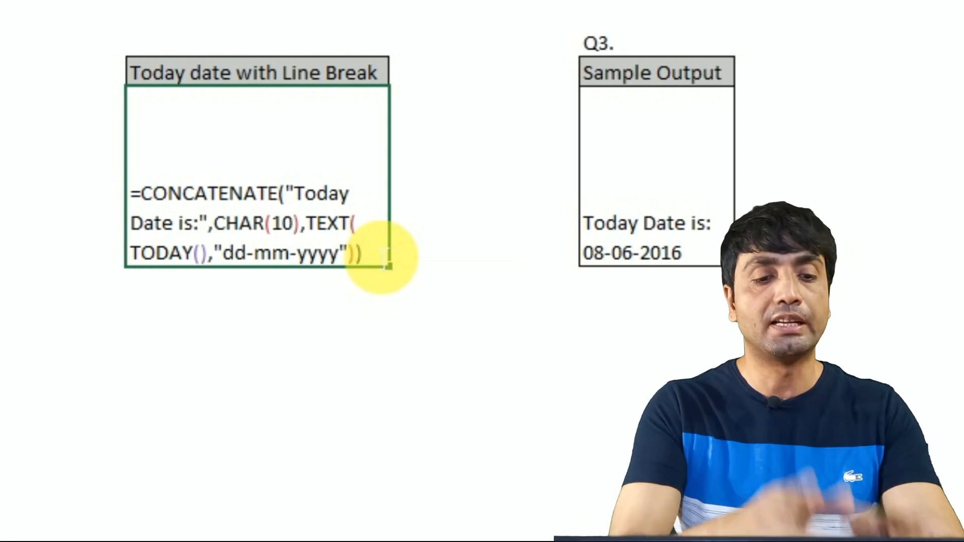
key("Return")
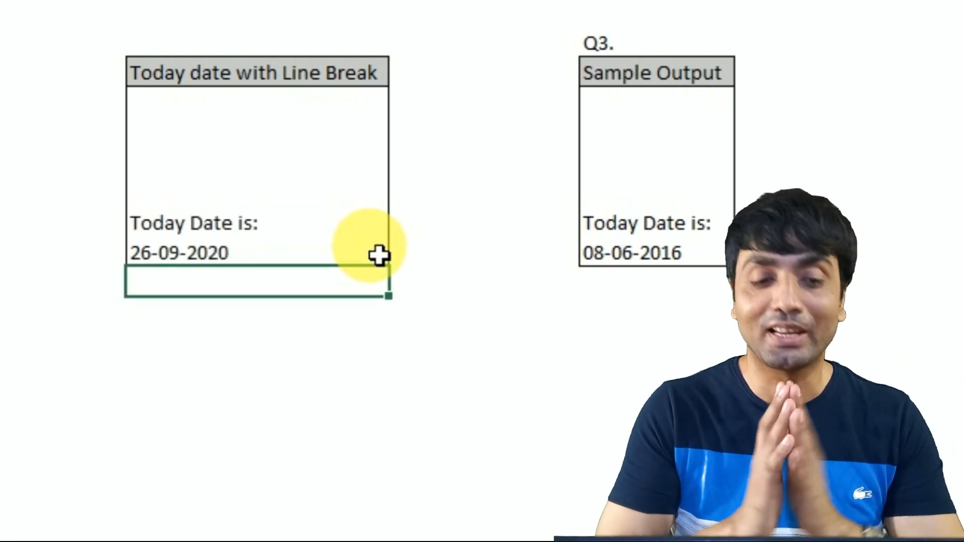
Open the formula under Today date with Line Break for review and close it without changes.
left_click(285, 232)
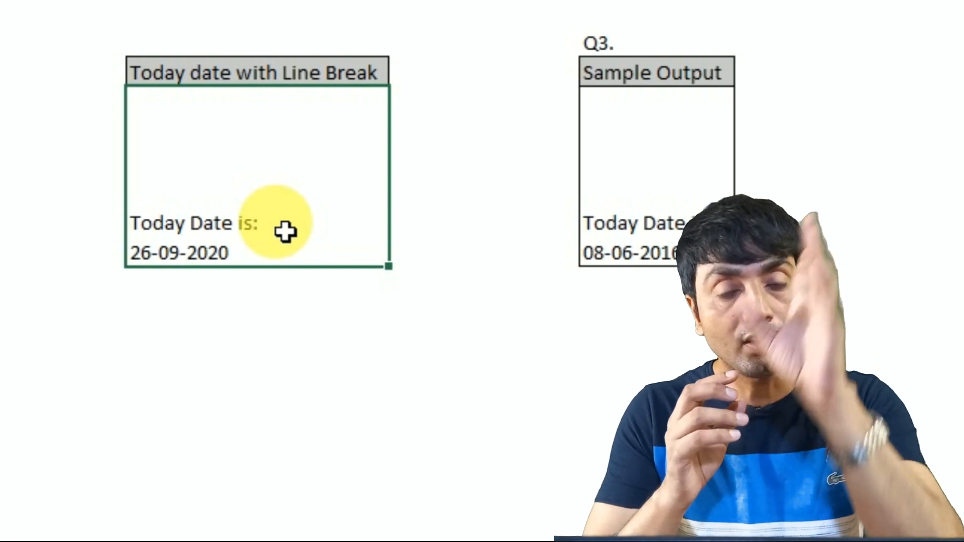
double_click(267, 241)
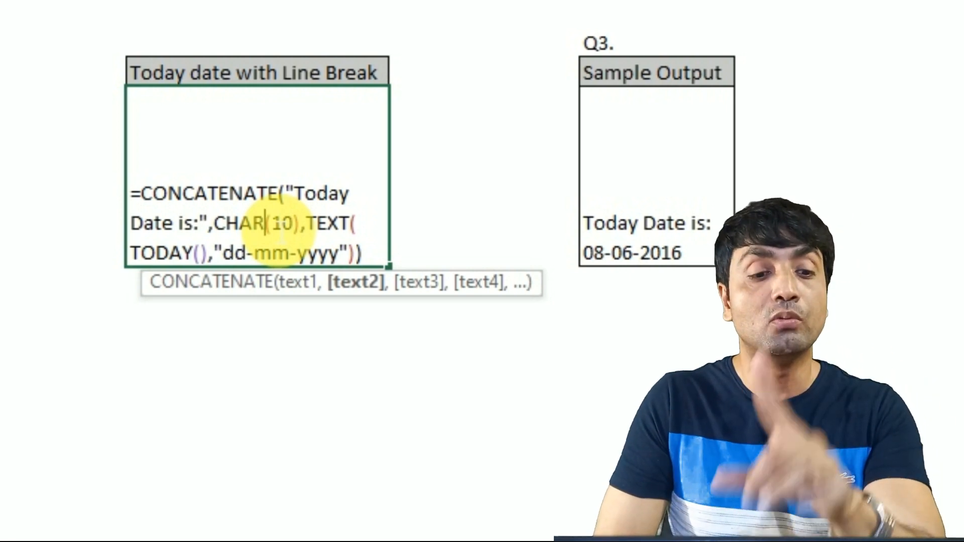
key("ctrl+Return")
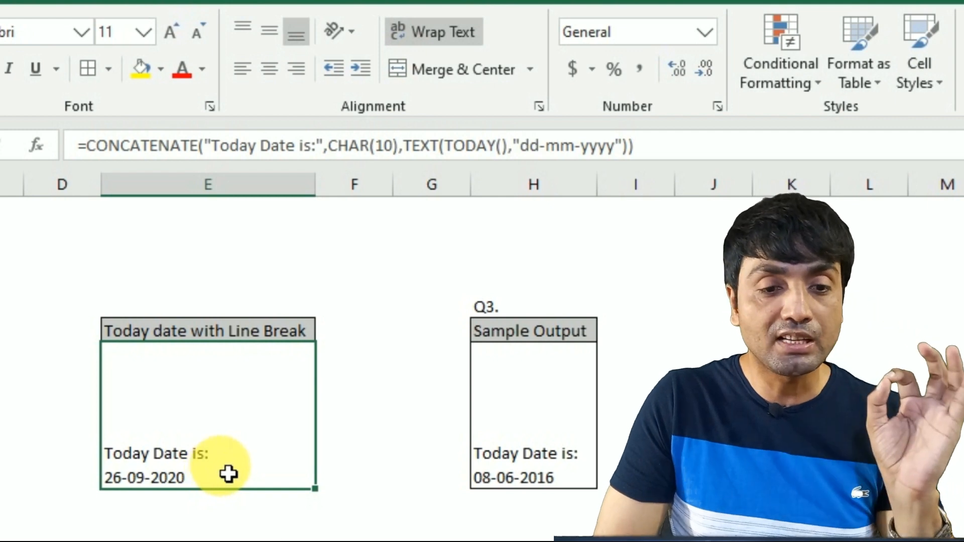
Toggle Wrap Text off and back on for the date cell in E to compare its effect on the line break.
left_click(447, 30)
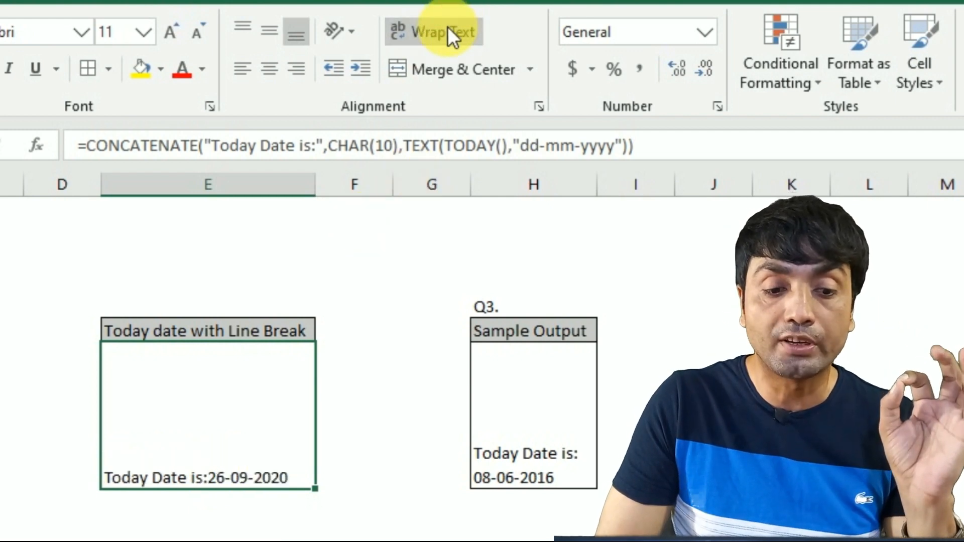
left_click(447, 29)
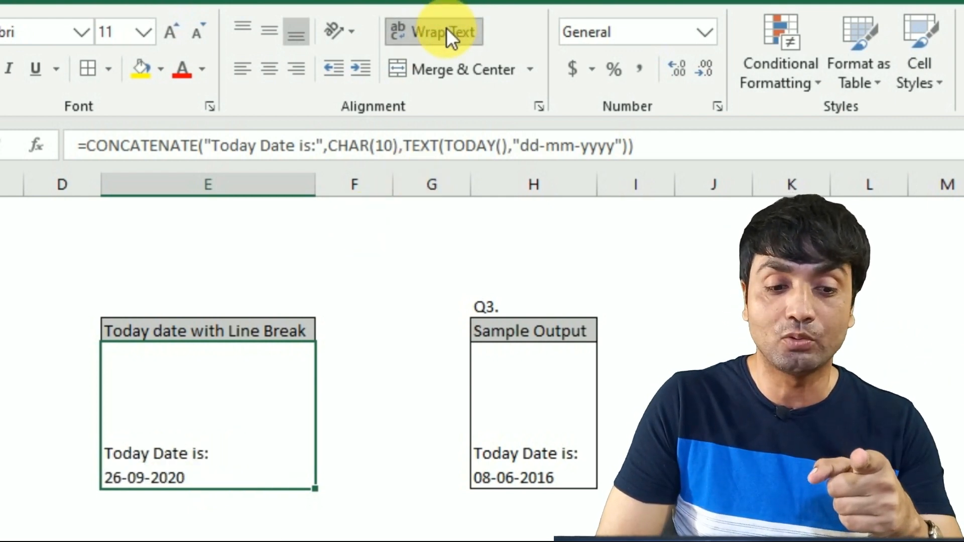
left_click(447, 29)
left_click(447, 27)
double_click(199, 457)
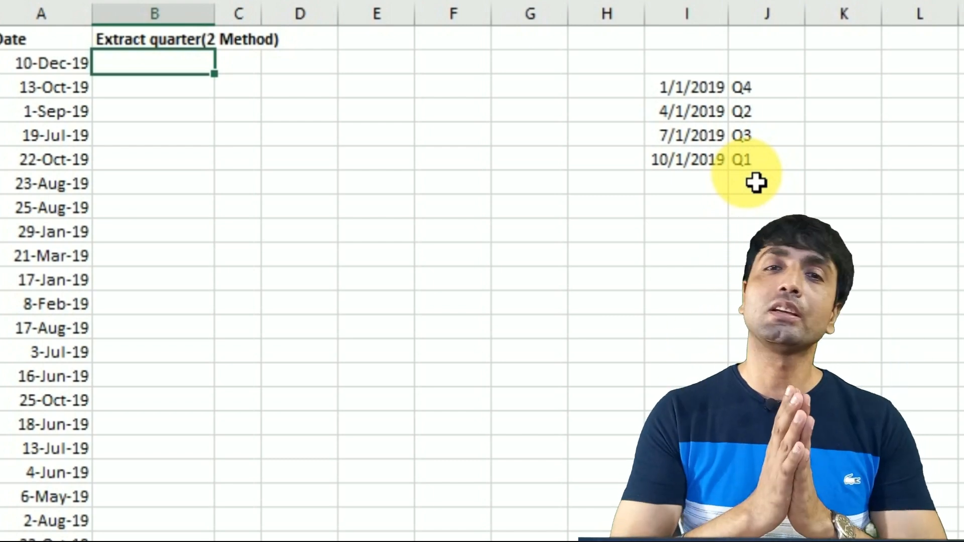
Start a VLOOKUP formula in B2 with A2 as lookup value and the absolute range $I$3:$J$6 as table array.
type("=vlo")
key("Tab")
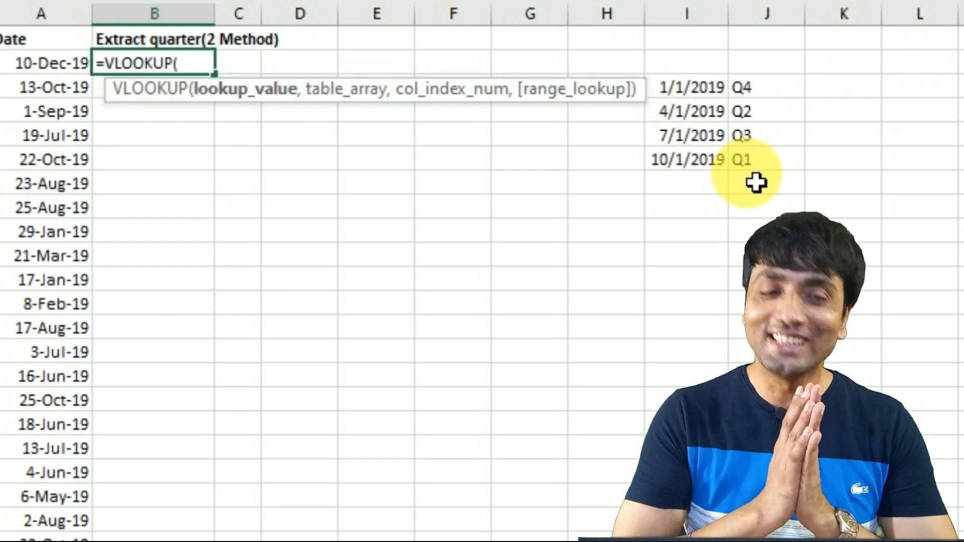
left_click(50, 61)
type(",")
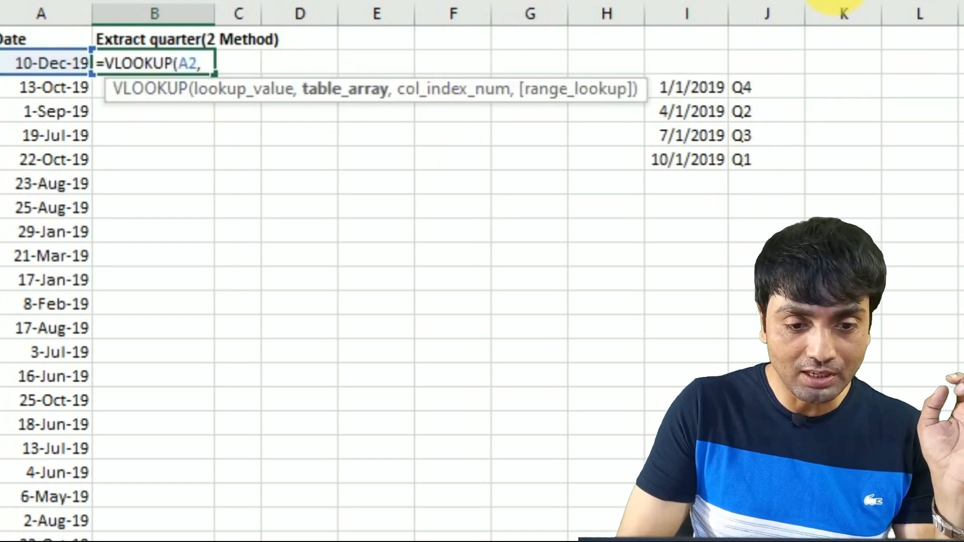
left_click(702, 97)
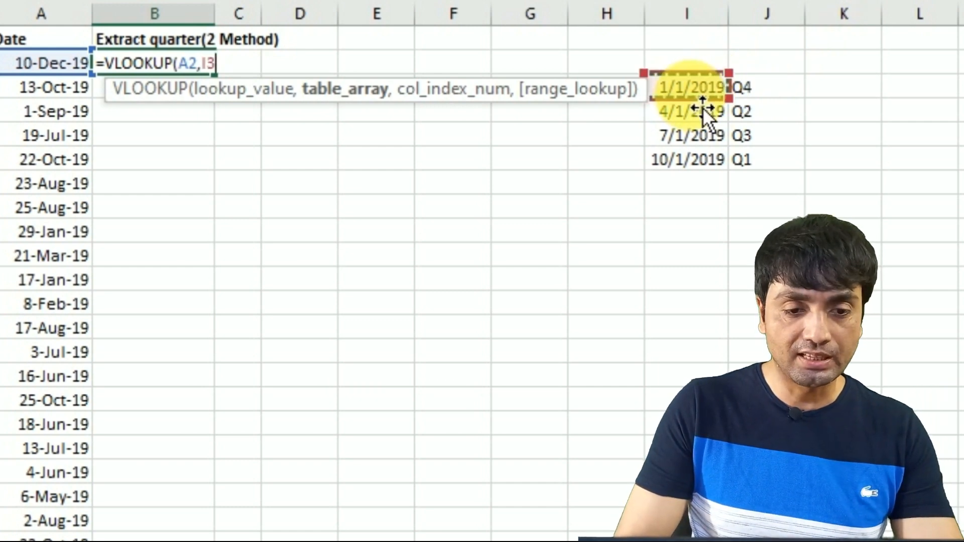
key("shift+Right")
key("shift+Down")
key("shift+Down")
key("shift+Down")
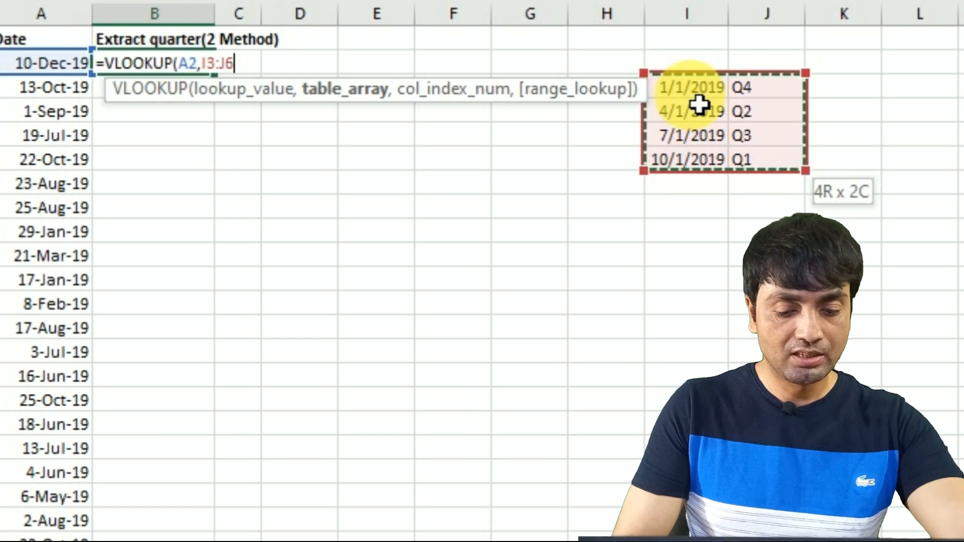
key("F4")
Complete the VLOOKUP with column index 2 and approximate match 1, and fill it down column B.
type(",2,1")
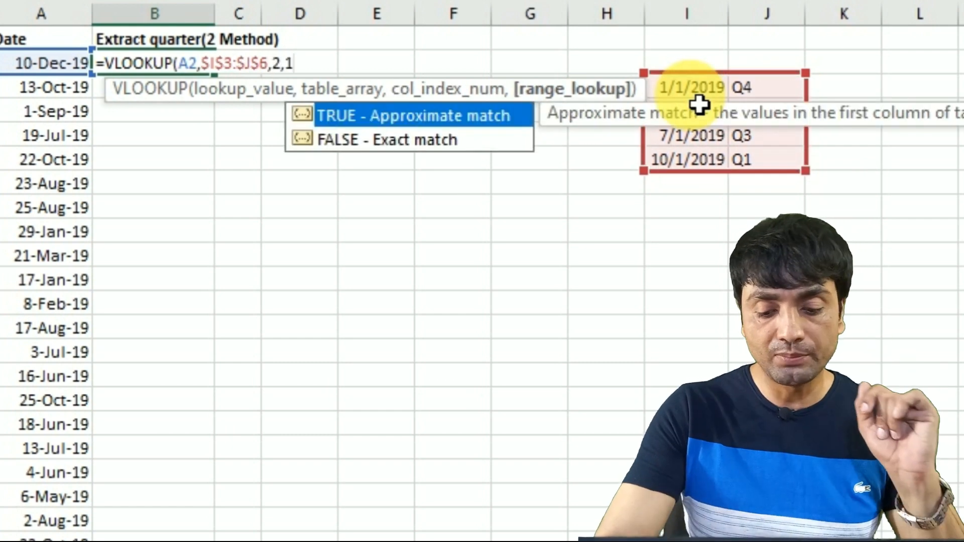
type(")")
key("Return")
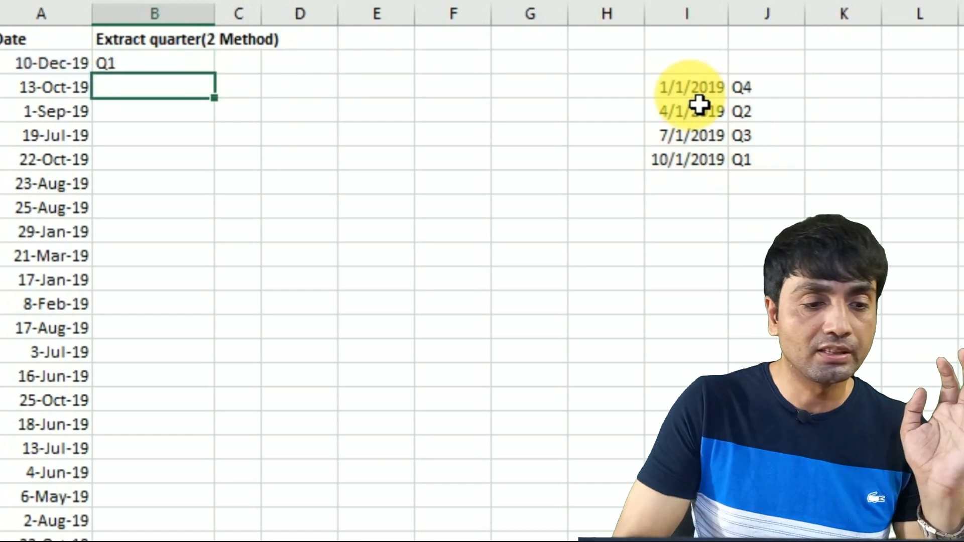
left_click(198, 65)
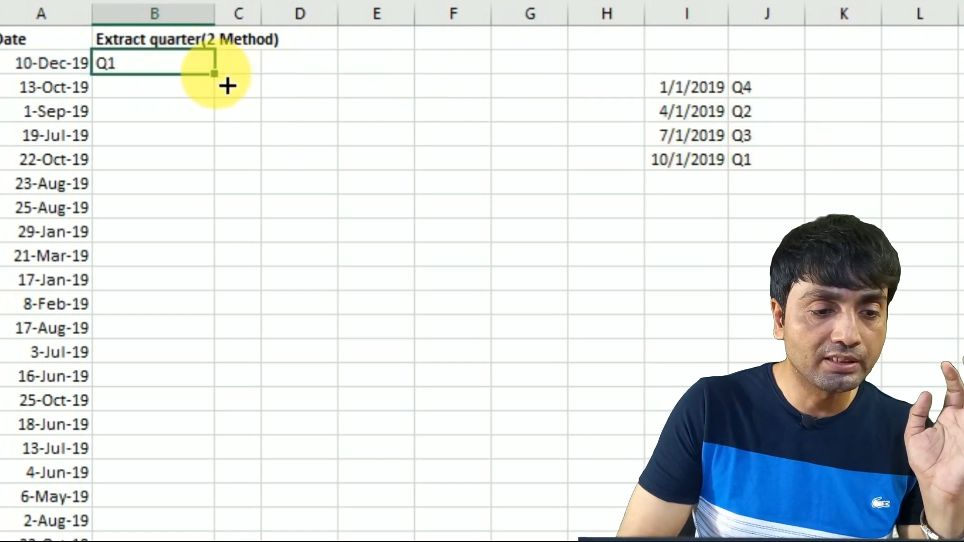
double_click(216, 75)
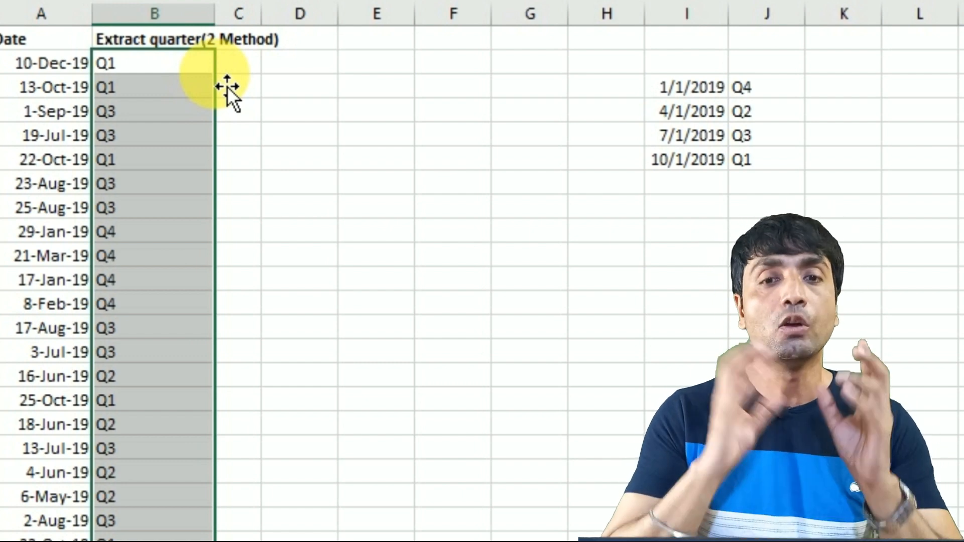
Copy the quarter labels in J3:J6 to column G starting at G3.
left_click(565, 108)
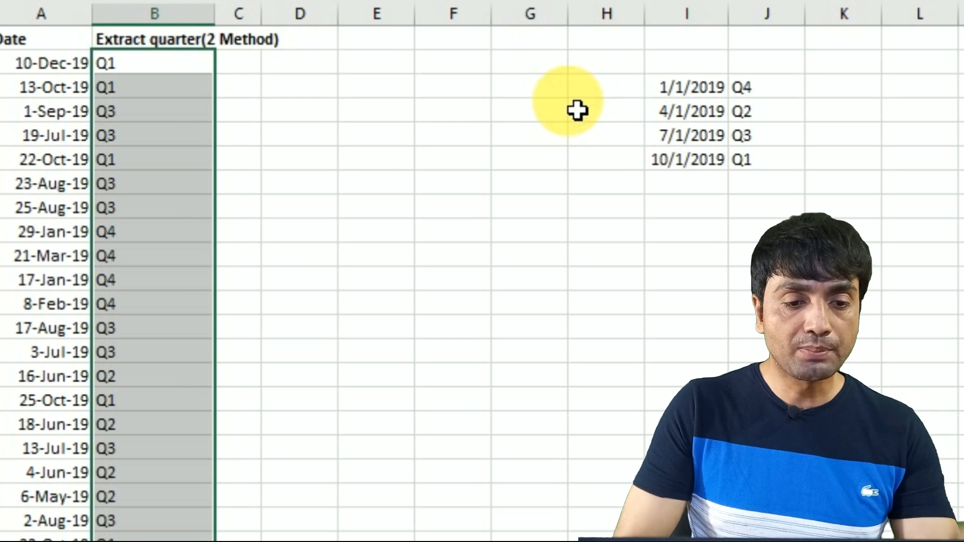
key("ctrl+Right")
key("Up")
key("Right")
key("ctrl+shift+Down")
key("ctrl+c")
key("Left")
key("Left")
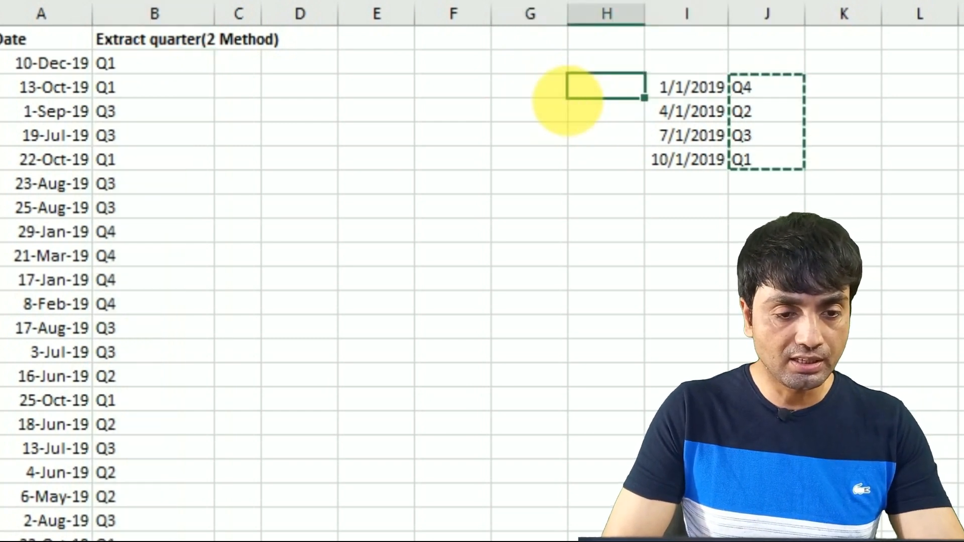
key("Left")
key("ctrl+v")
Enter the quarter start months 1, 4, 7 and 10 in F3:F6 beside the copied quarter labels.
key("Left")
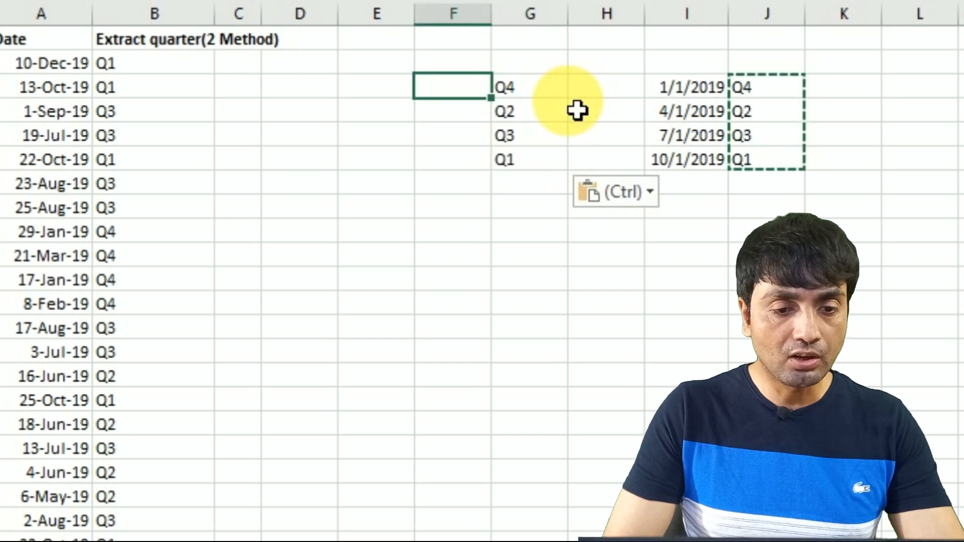
type("1")
key("Return")
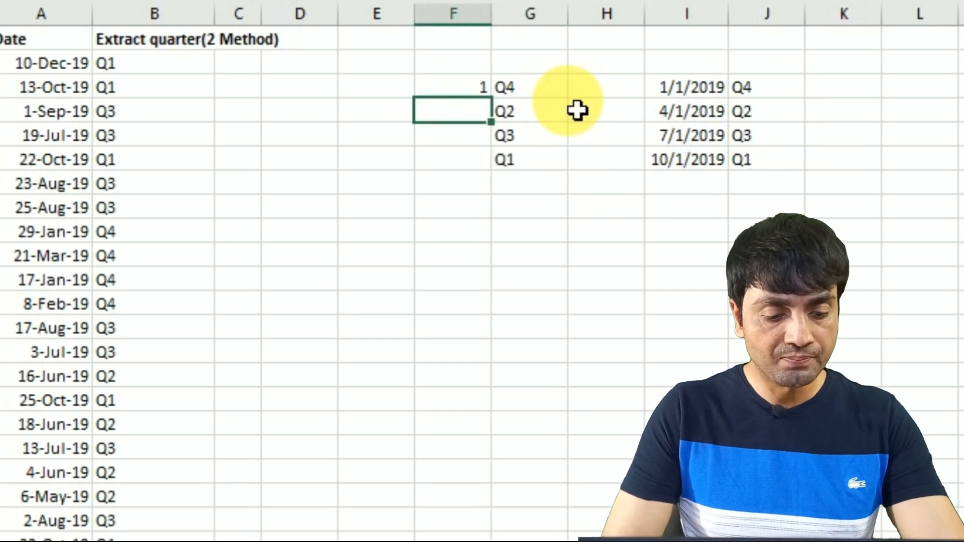
type("4")
key("Return")
type("7")
key("Return")
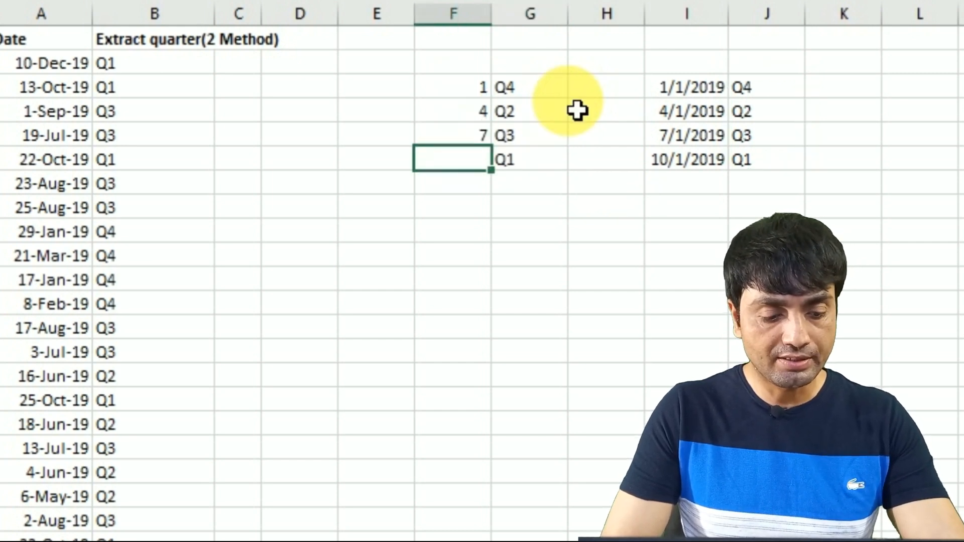
type("10")
key("Left")
Start a VLOOKUP formula in C2 with MONTH(A2) as the lookup value.
key("Left")
key("Left")
key("Up")
key("Up")
key("Left")
key("Left")
key("Up")
key("Up")
key("Right")
key("Right")
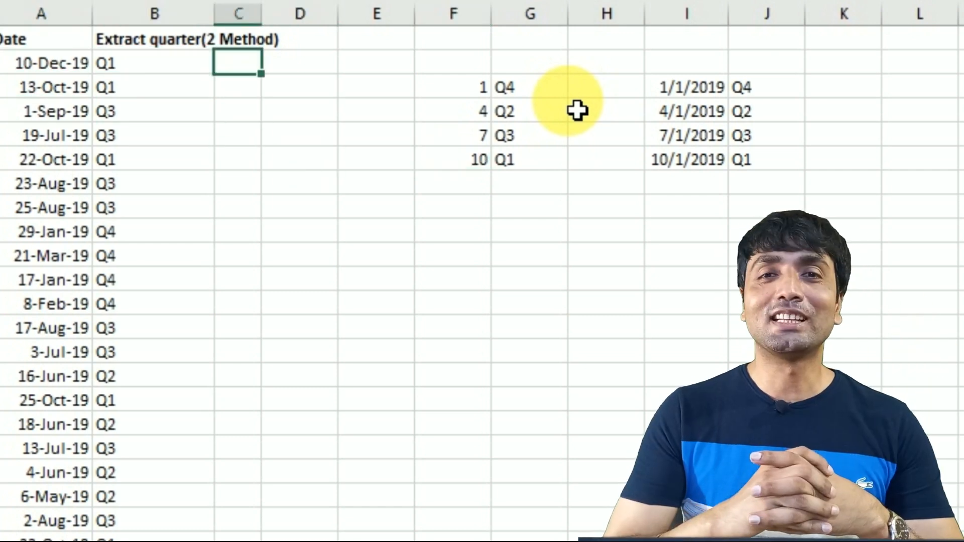
type("=vlo")
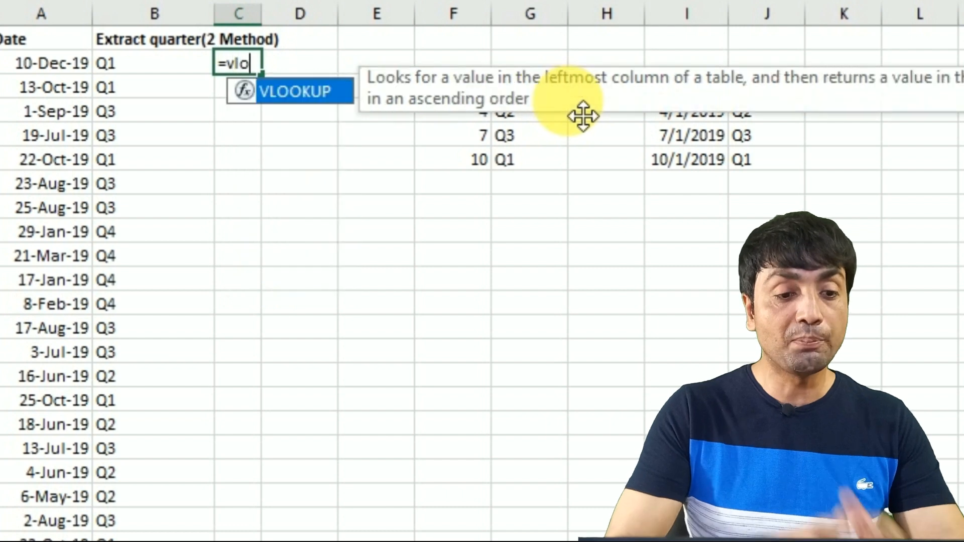
key("Tab")
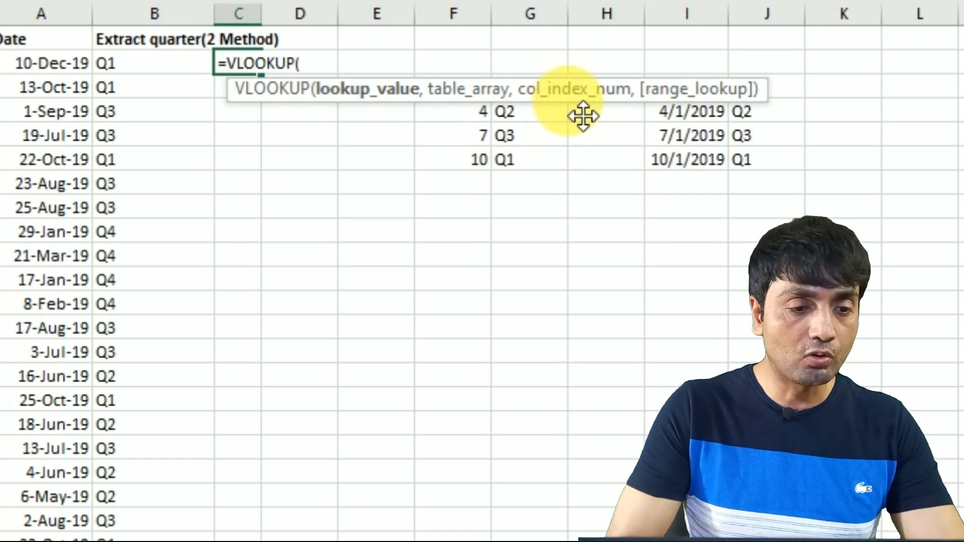
type("mon")
key("Tab")
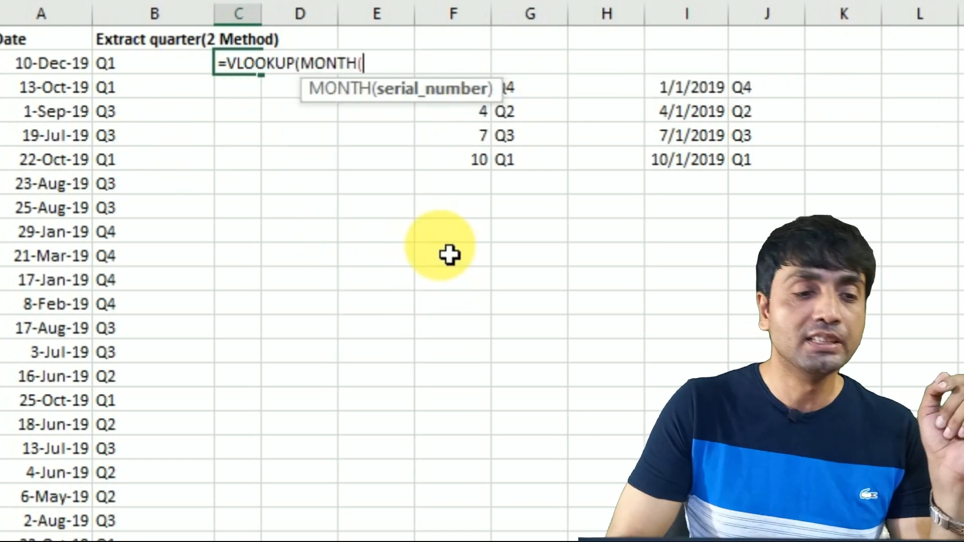
left_click(70, 75)
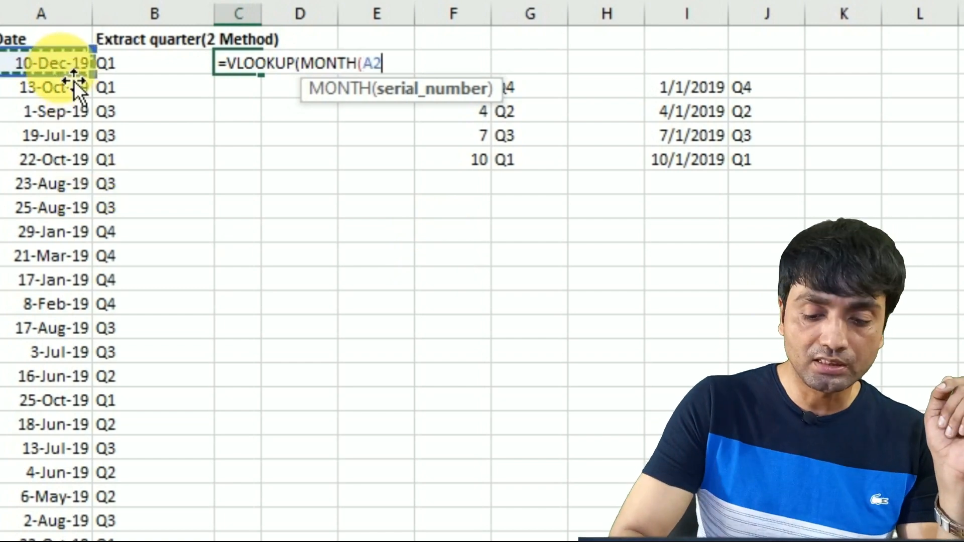
type(")")
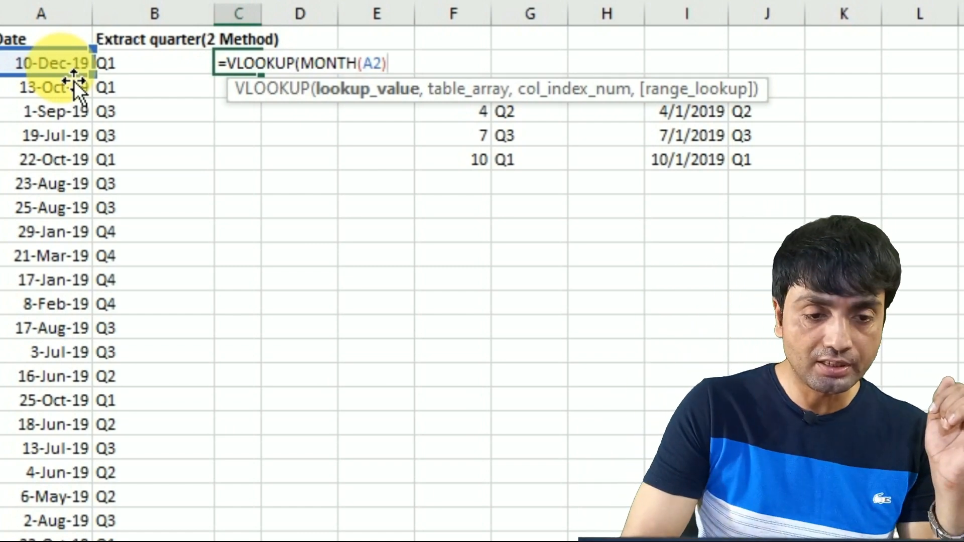
Set the VLOOKUP's table array in C2 to the absolute range $F$3:$G$6.
type(",")
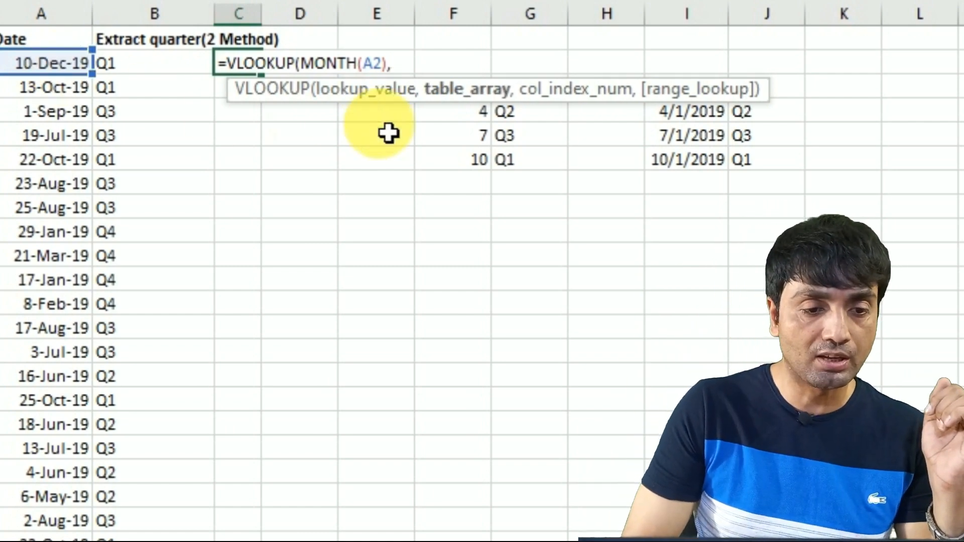
left_click(472, 138)
key("Up")
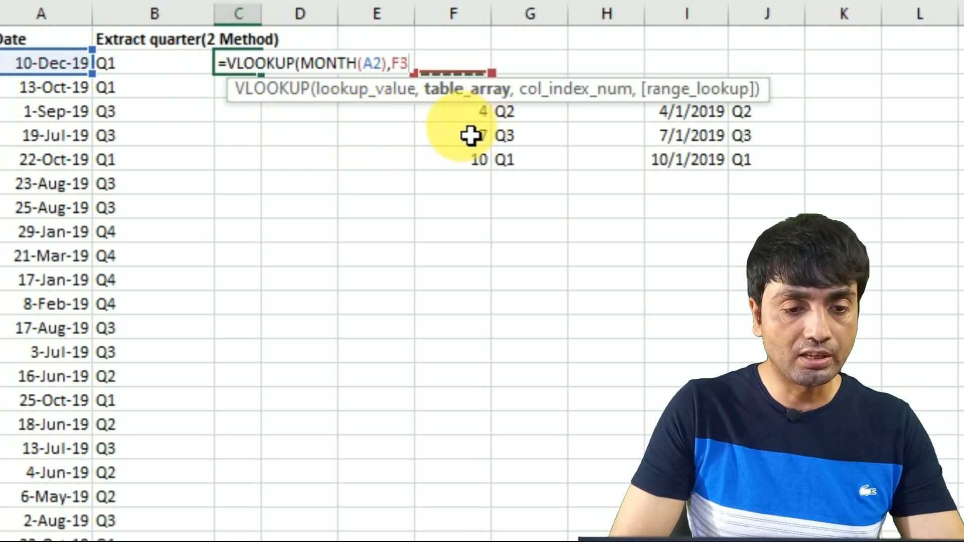
key("shift+Right")
key("shift+Down")
key("shift+Down")
key("shift+Down")
key("F4")
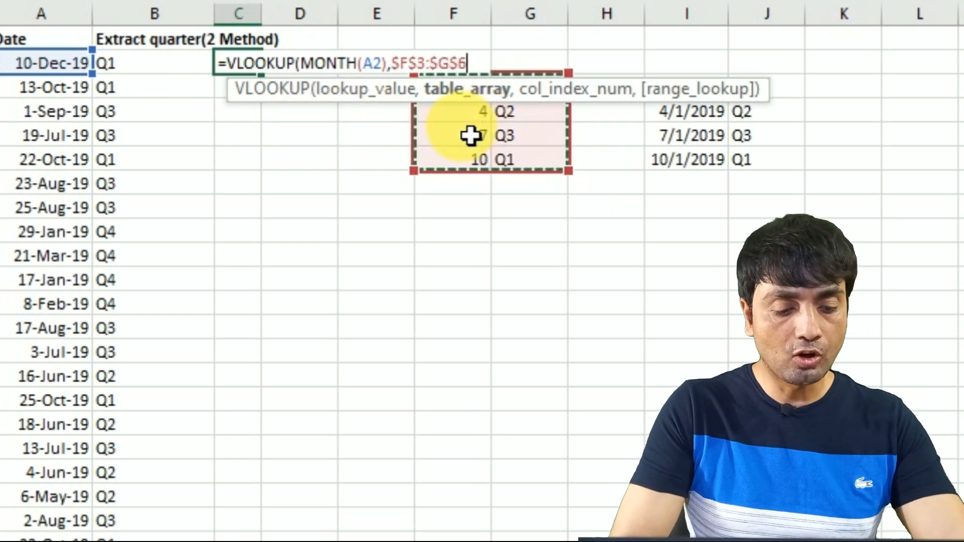
Complete the C2 VLOOKUP with column index 2 and approximate match 1, and fill it down column C.
type(",2,1)")
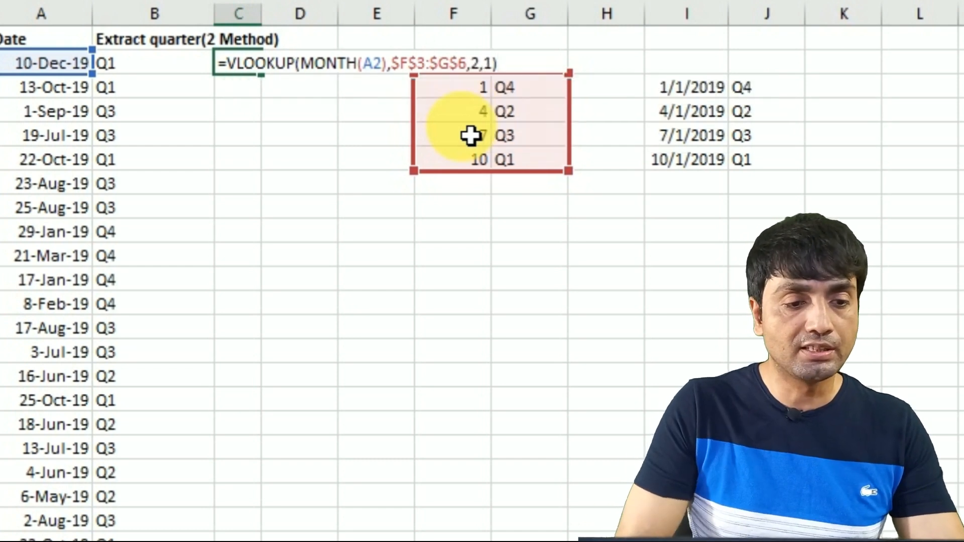
key("Return")
left_click(253, 70)
double_click(273, 89)
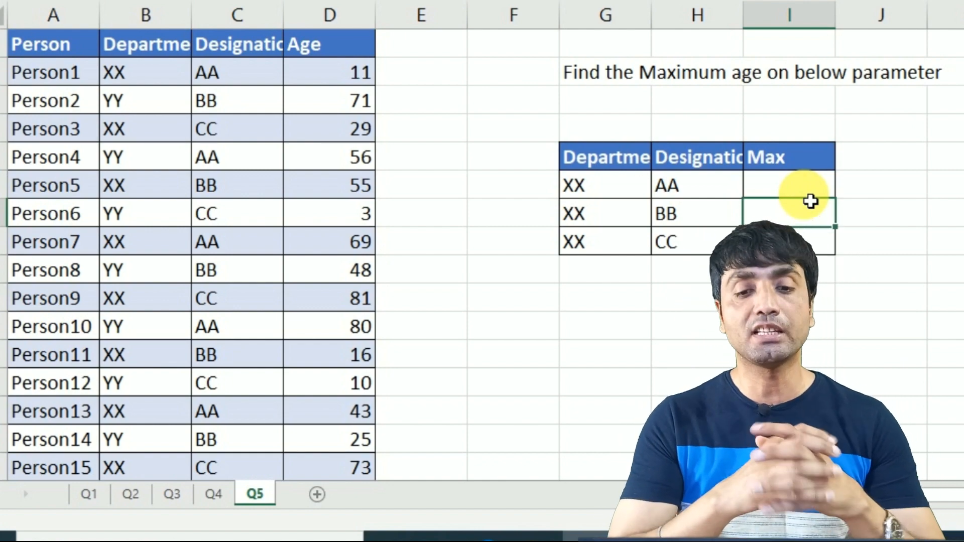
Start a MAX formula with a nested IF in I6 of sheet Q5, with the first condition ($B$2:$B$23=G6).
left_click(777, 190)
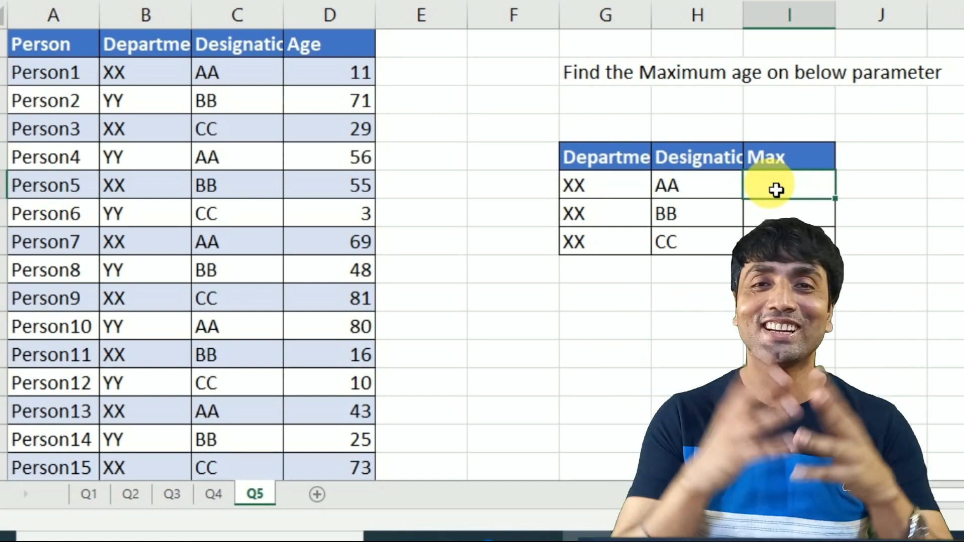
type("=max")
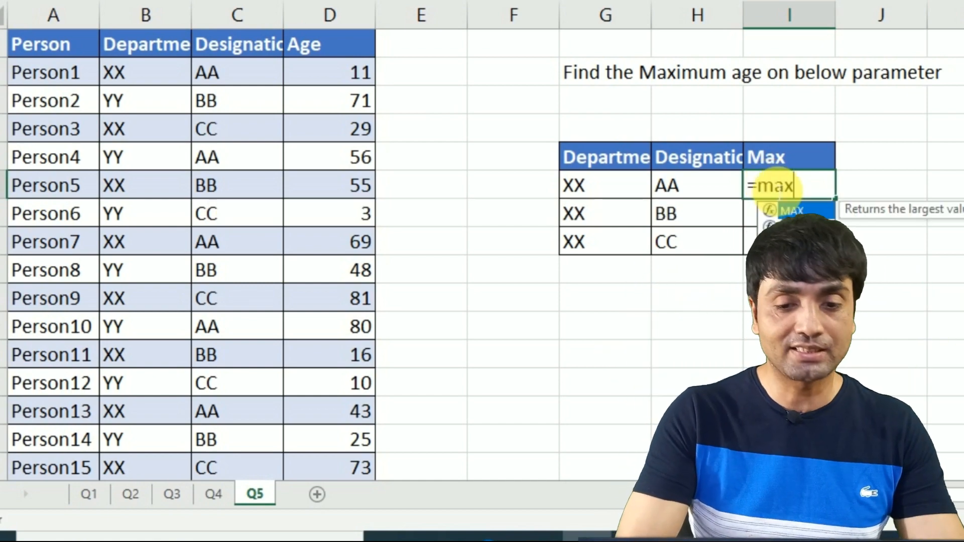
key("Tab")
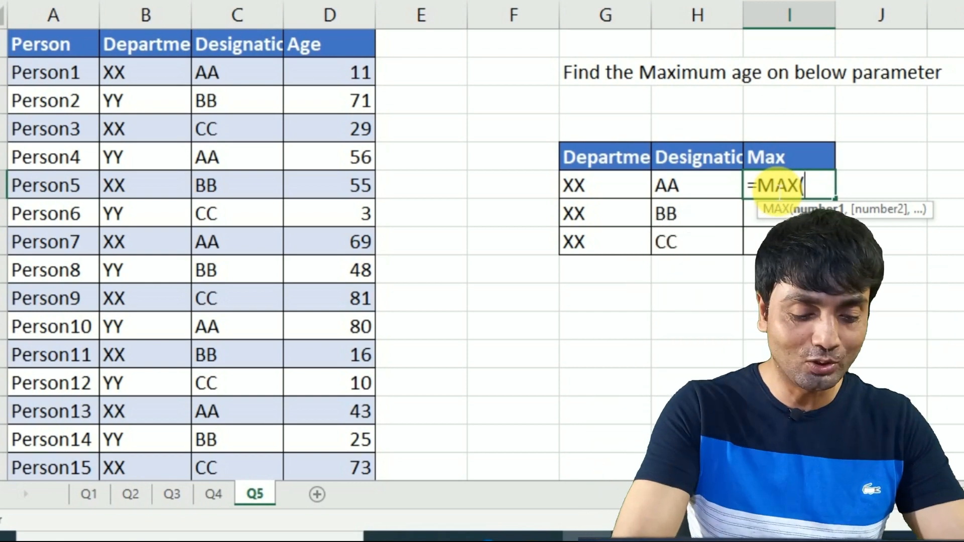
type("if")
key("Tab")
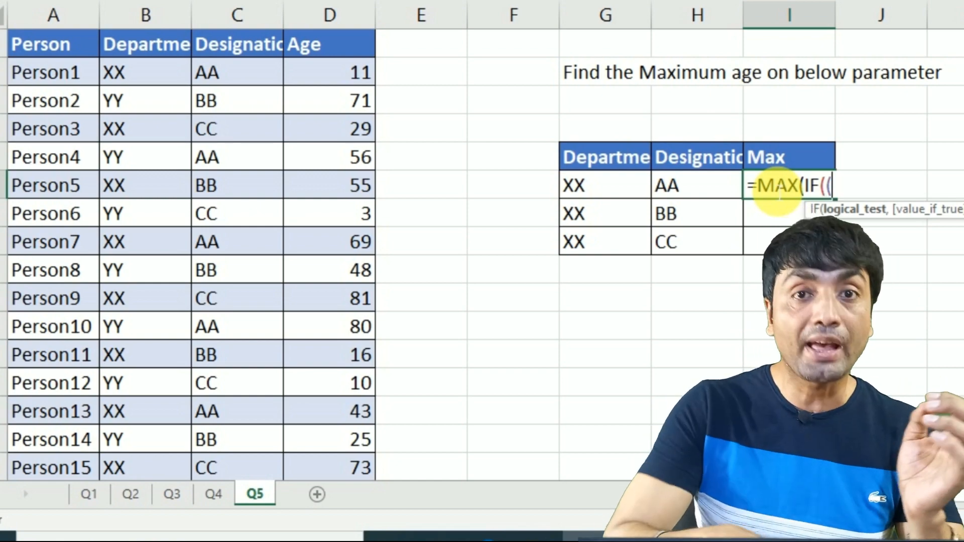
type("(")
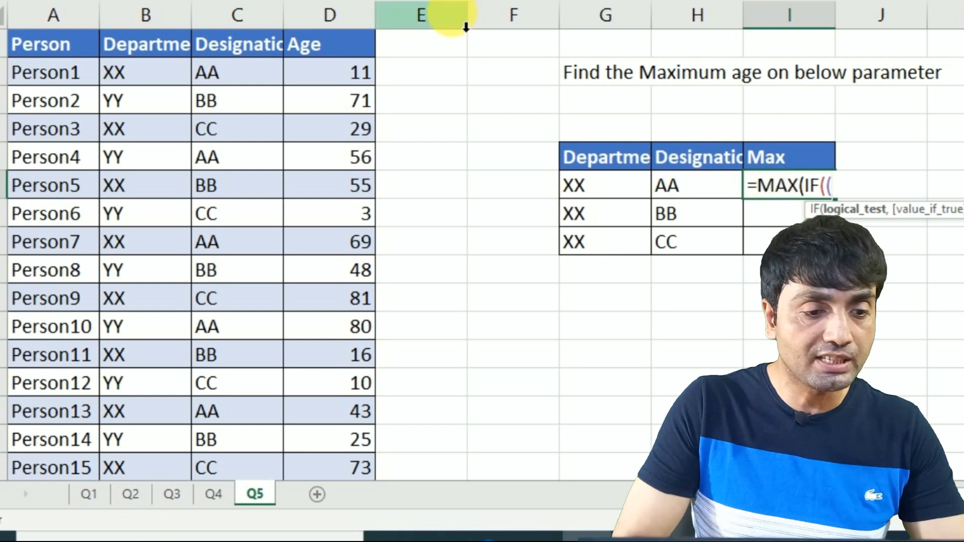
left_click(152, 83)
key("ctrl+shift+Down")
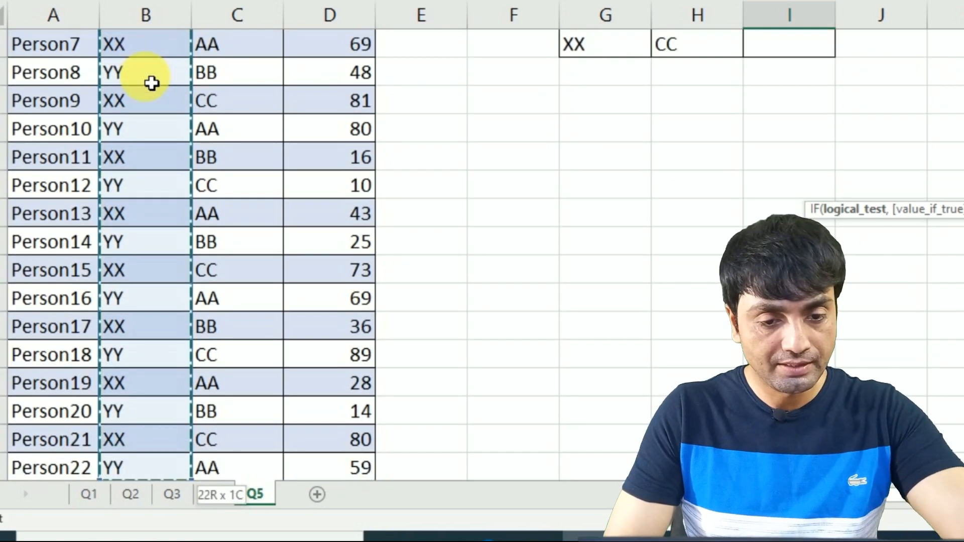
key("F4")
type("=MAX(IF(($B$2:$B$23=")
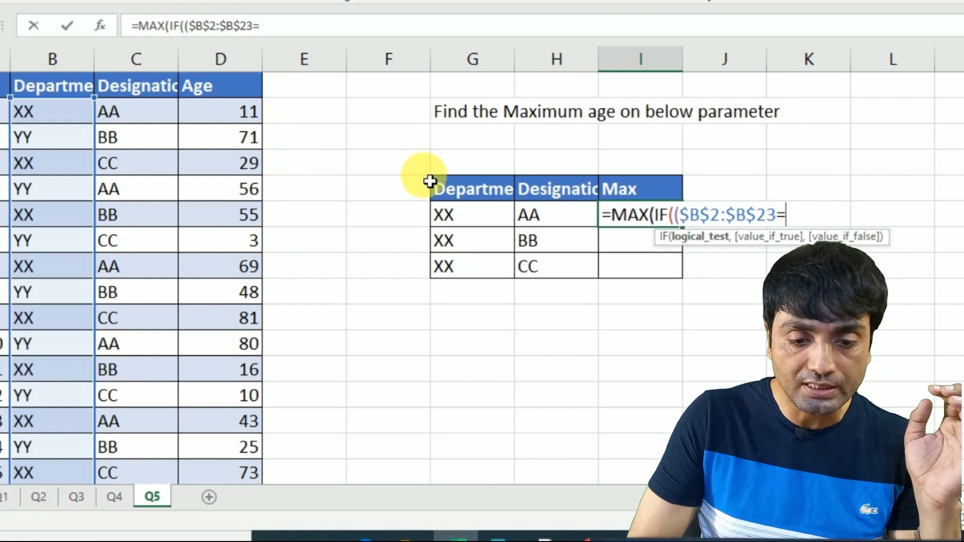
left_click(463, 223)
type(")*")
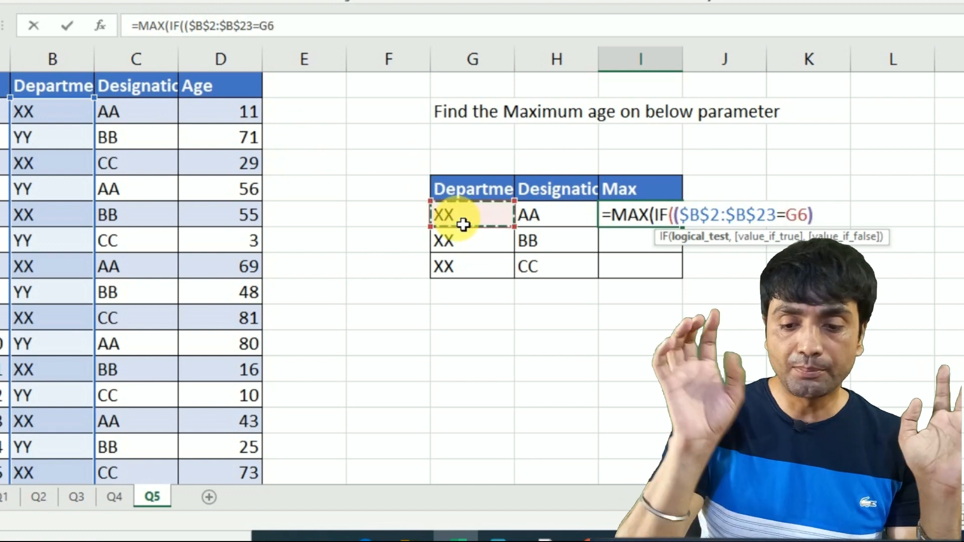
Multiply the department condition by a second condition matching the designation, ($C$2:$C$23=H6).
type("(")
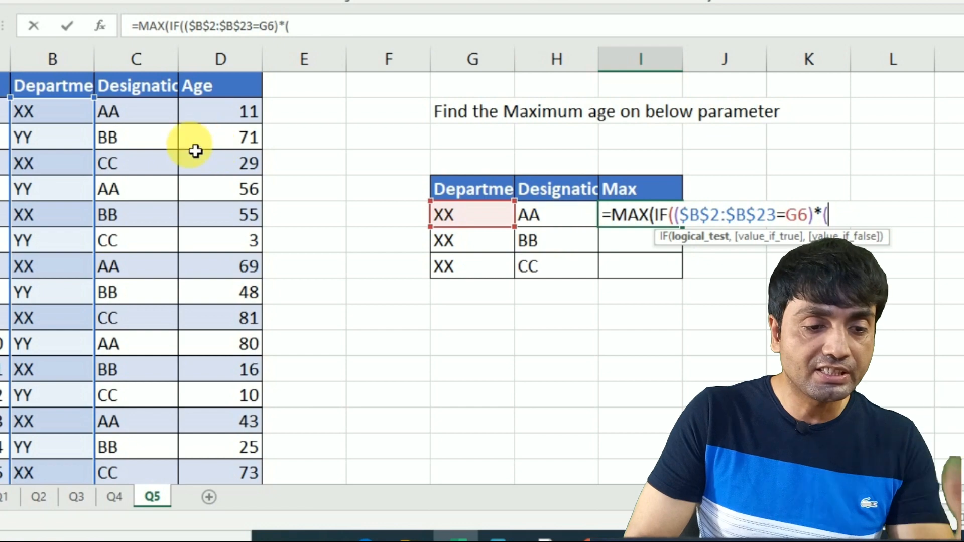
left_click(134, 108)
key("ctrl+shift+Down")
key("F4")
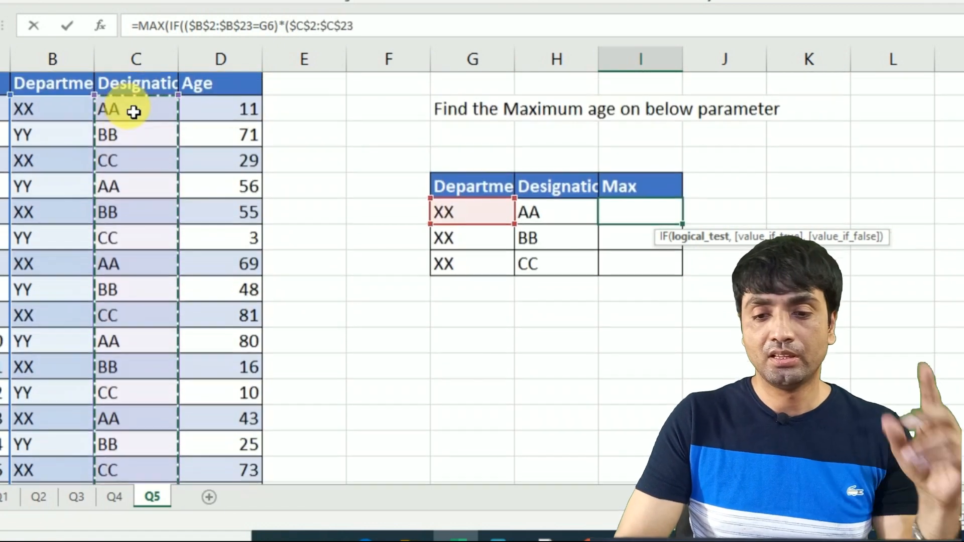
type("=")
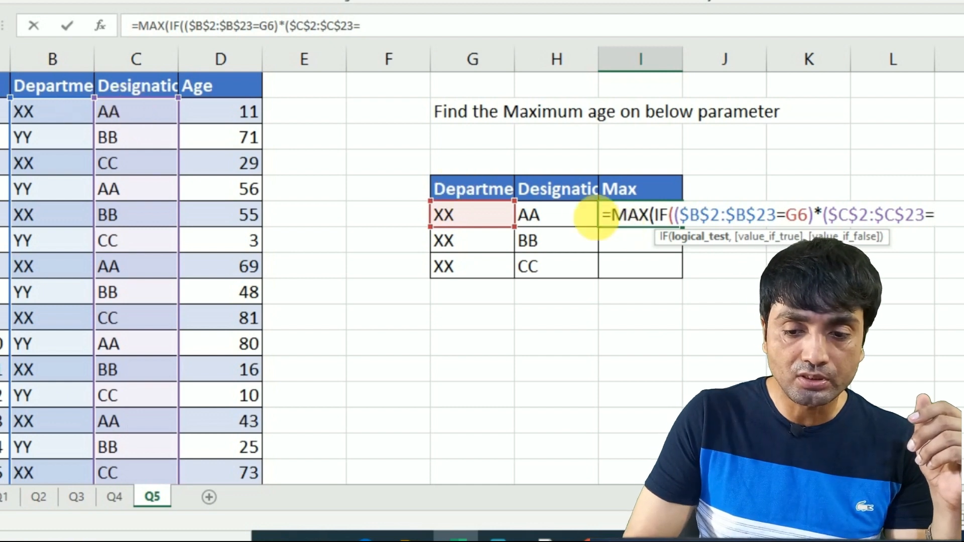
left_click(580, 217)
type(")")
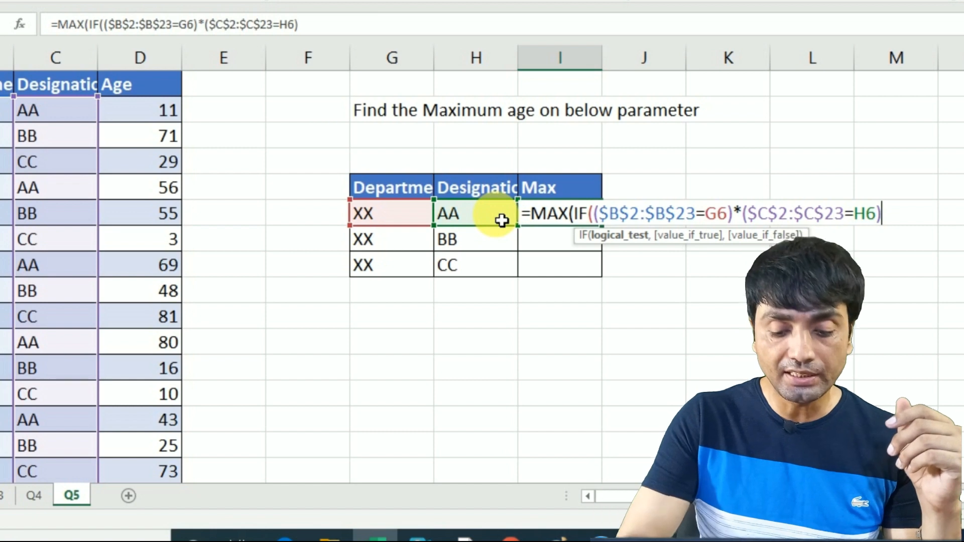
Set the IF function's value if true to the absolute age range $D$2:$D$23.
type(",")
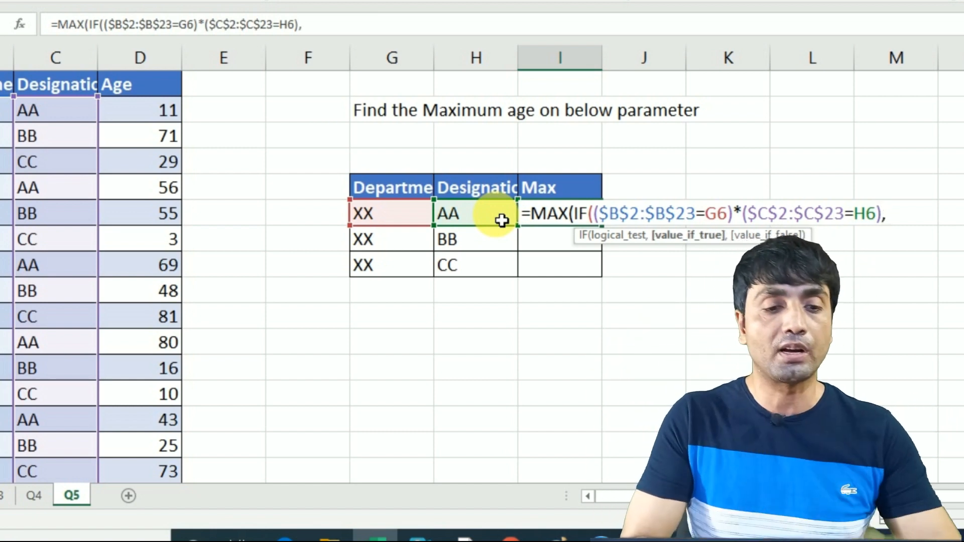
left_click(135, 114)
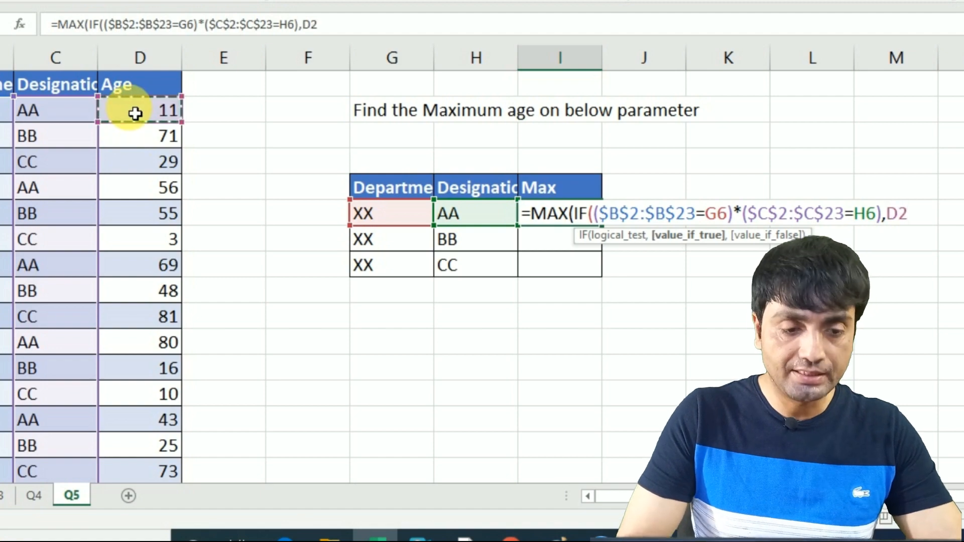
key("ctrl+shift+Down")
key("F4")
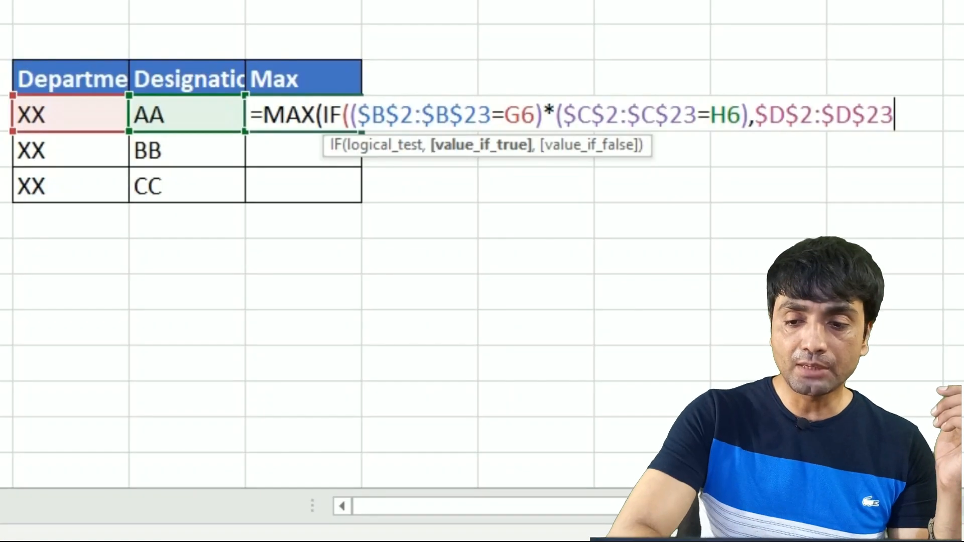
Close the MAX(IF) formula, enter it as an array formula in I6, and fill it down to I8.
type("))")
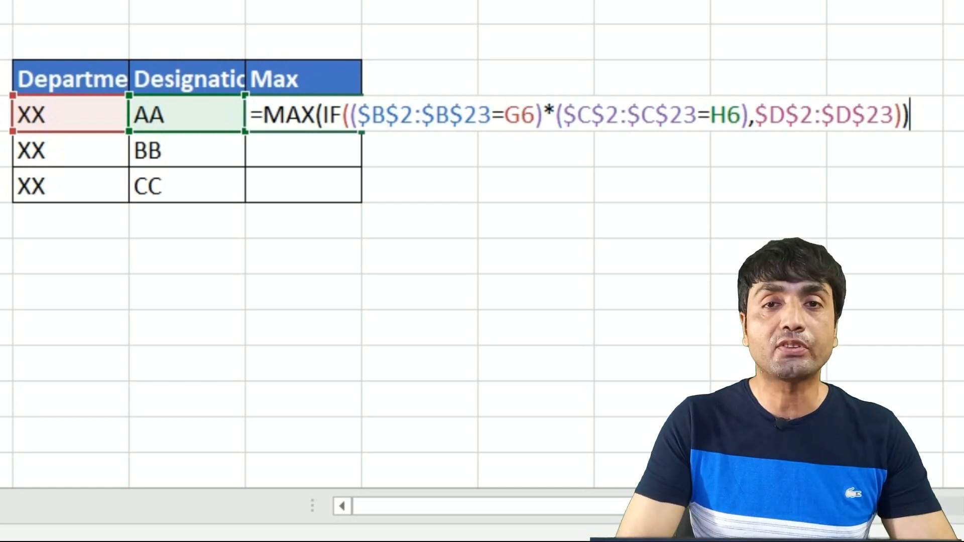
key("ctrl+shift+Return")
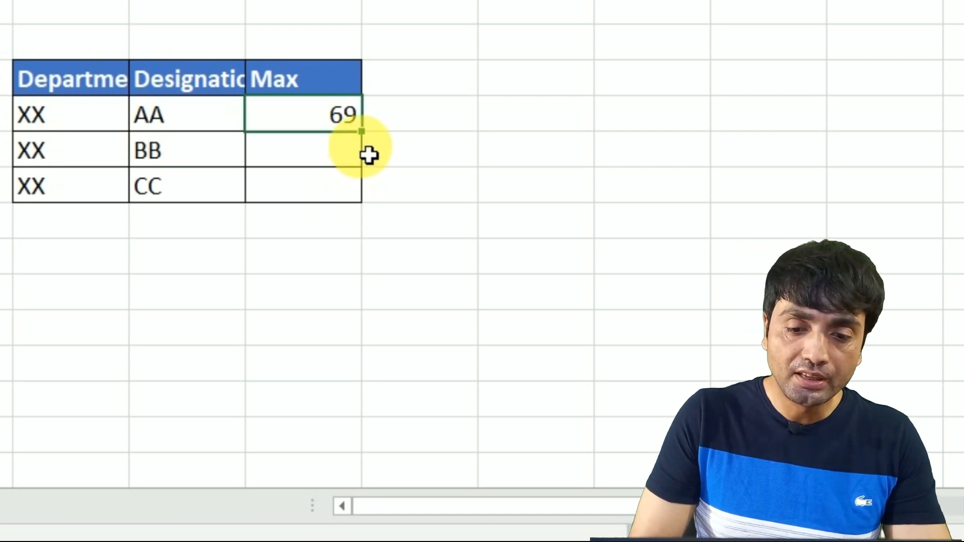
left_click_drag(371, 144, 360, 204)
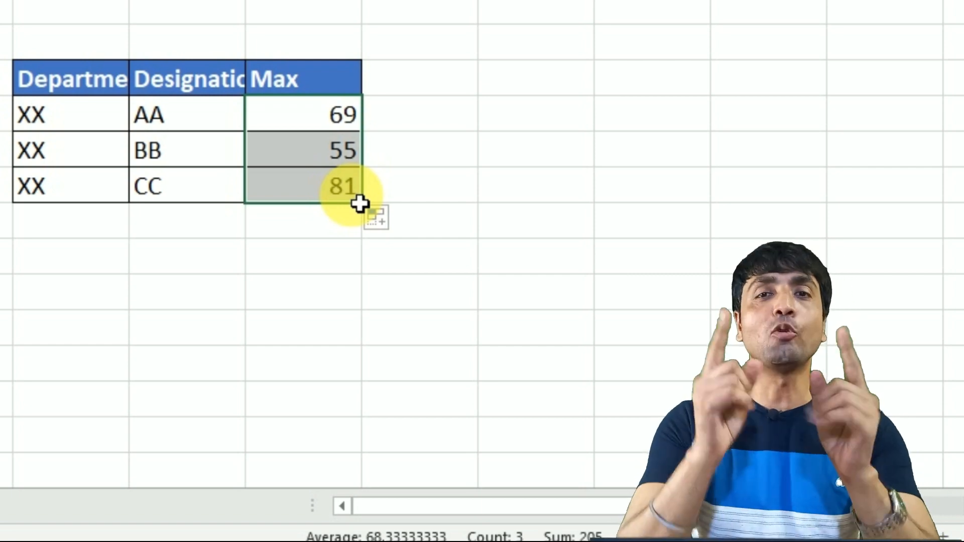